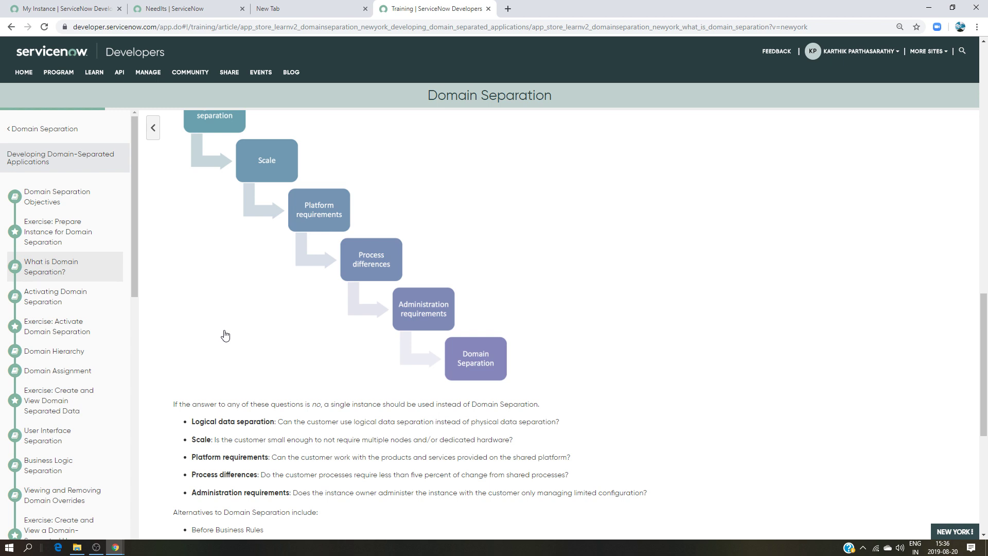
Review the Prepare Instance for Domain Separation exercise down to its branch-creation section, and open the Activate Domain Separation exercise.
left_click(62, 231)
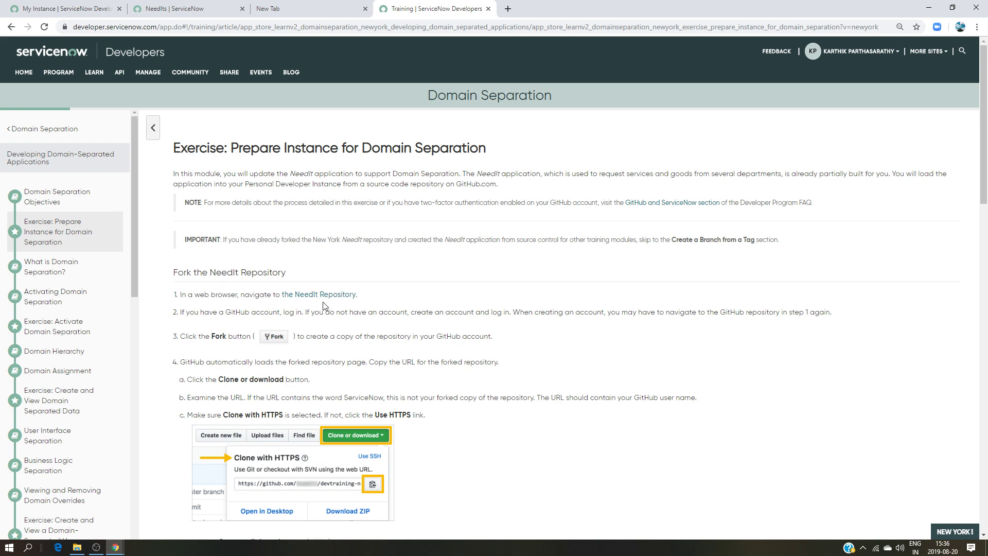
scroll(596, 304, "down", 3)
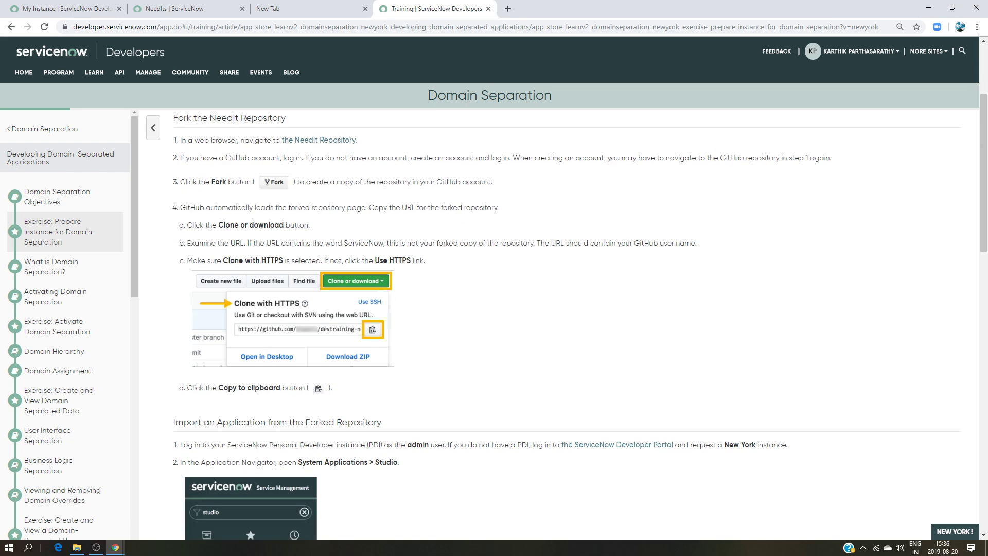
scroll(383, 242, "down", 3)
scroll(446, 254, "down", 7)
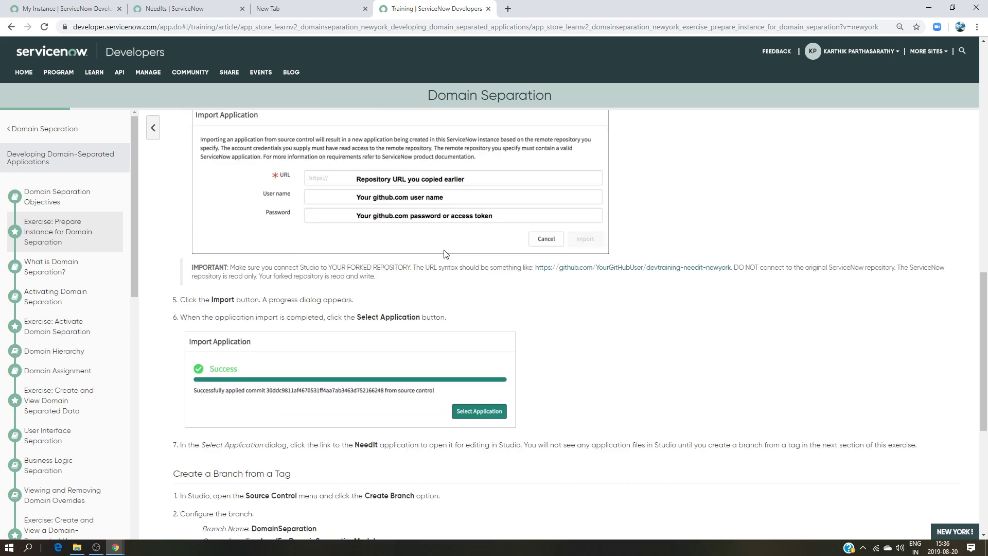
scroll(446, 254, "down", 3)
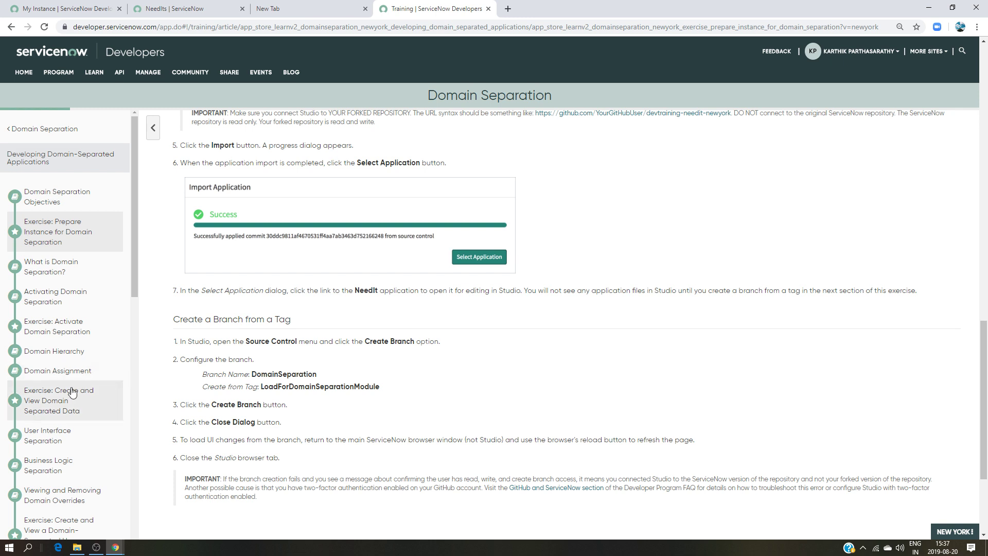
left_click(71, 332)
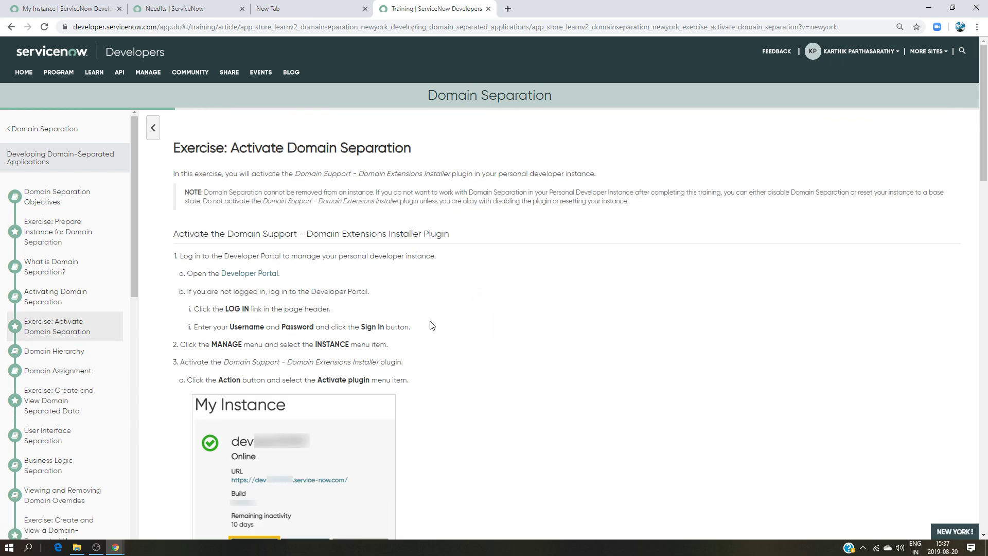
Open the developer instance's list of available plugins and find Domain Support - Domain Extensions Installer.
left_click(175, 8)
left_click(296, 4)
left_click(412, 7)
left_click(88, 6)
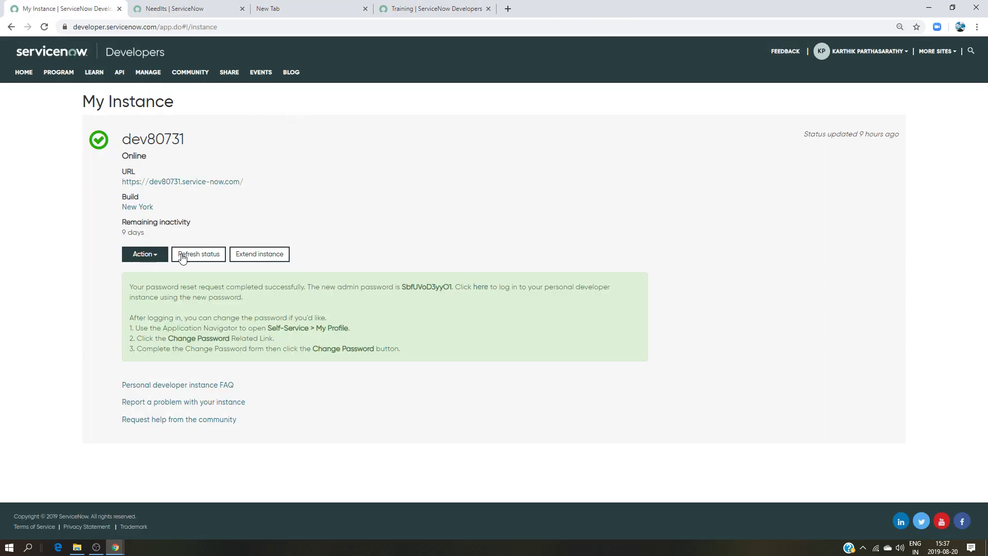
mouse_move(157, 76)
left_click(146, 254)
left_click(160, 287)
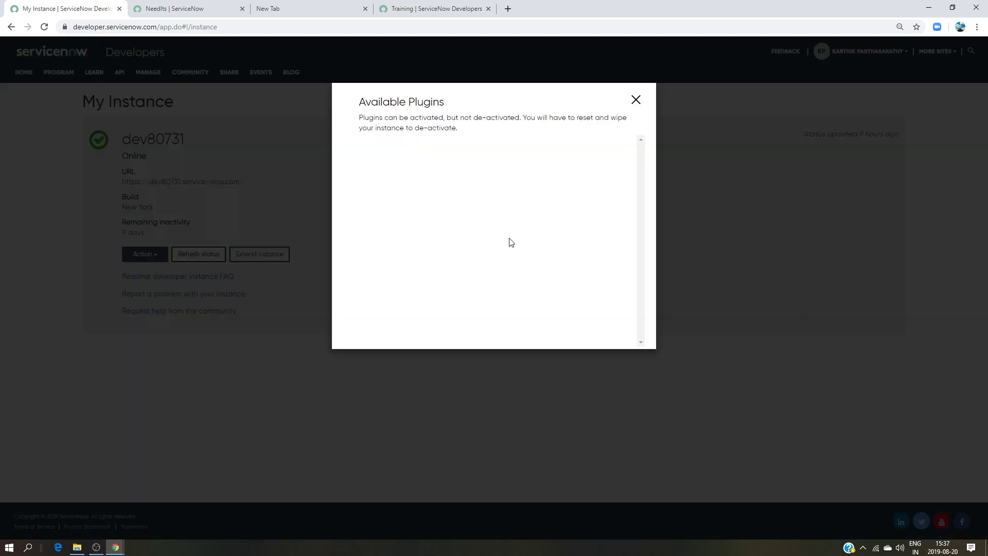
scroll(447, 211, "down", 6)
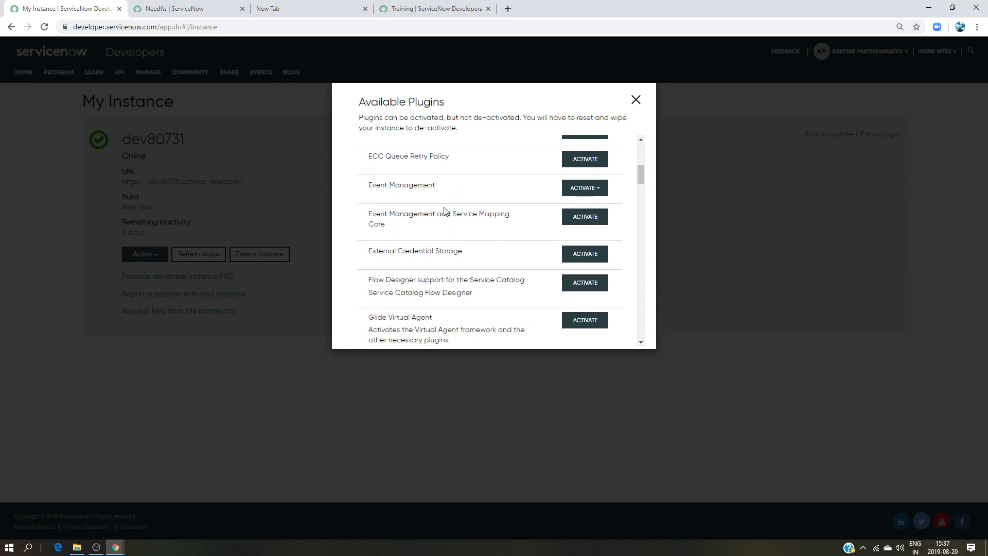
scroll(448, 215, "up", 3)
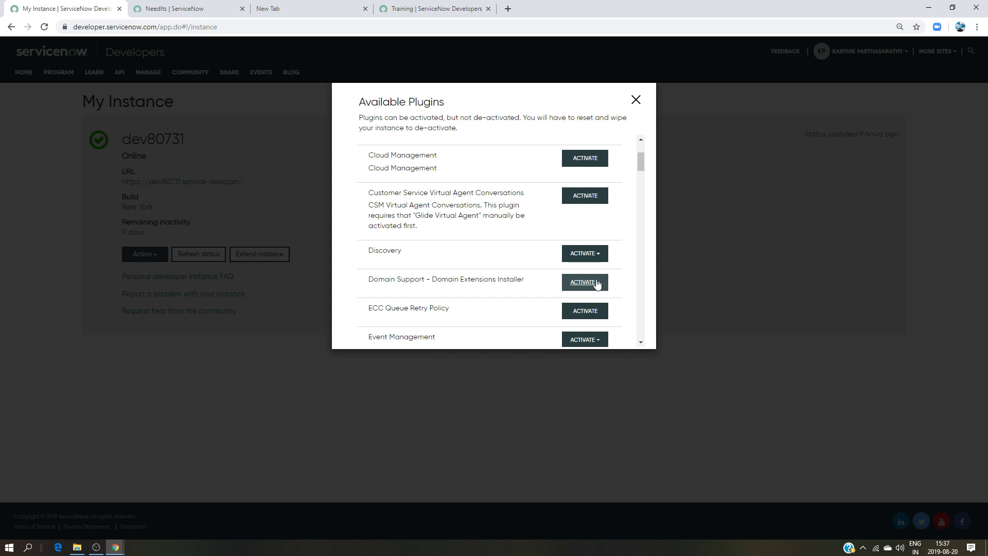
Check the domain choices in the NeedIt instance, and view the activation options for the Domain Support - Domain Extensions Installer plugin.
left_click(204, 9)
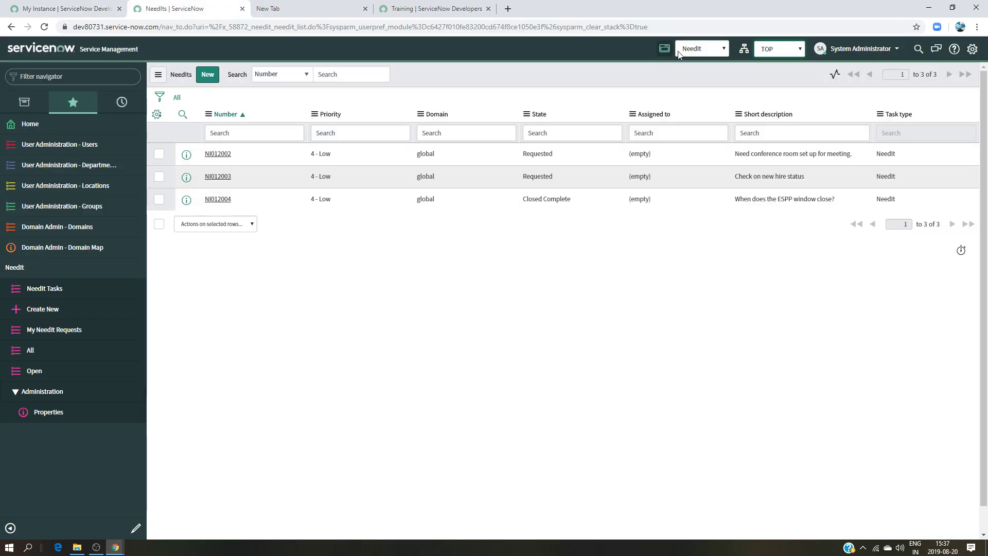
left_click(800, 50)
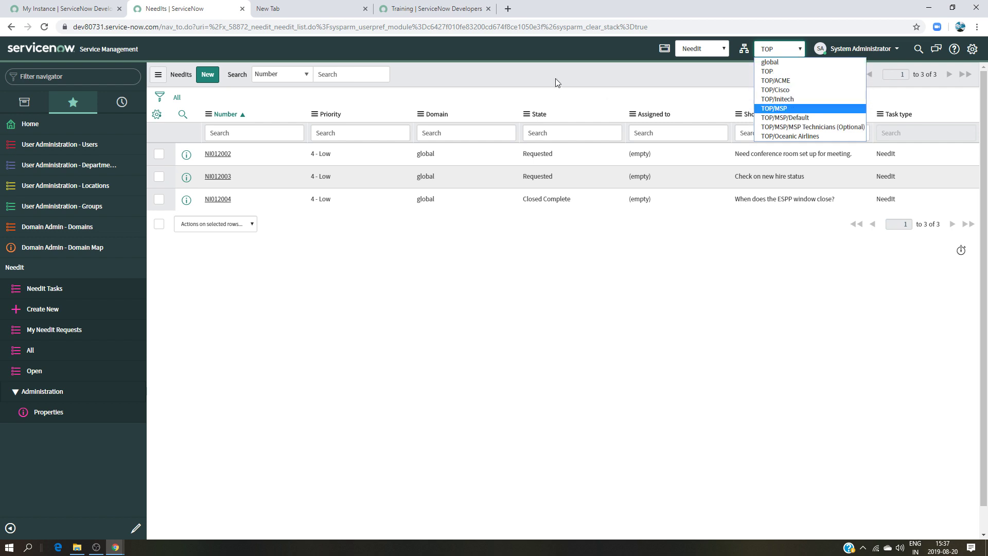
left_click(77, 6)
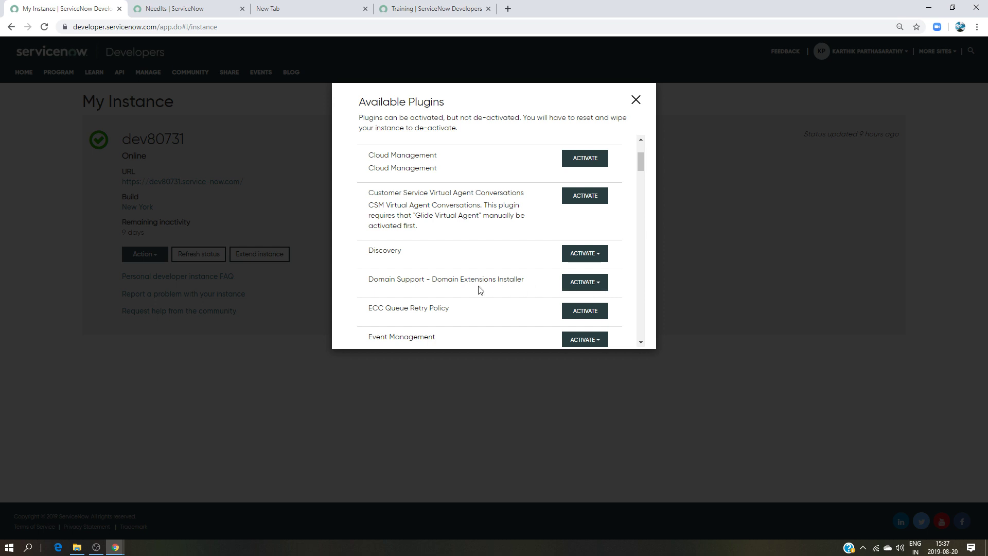
left_click(601, 287)
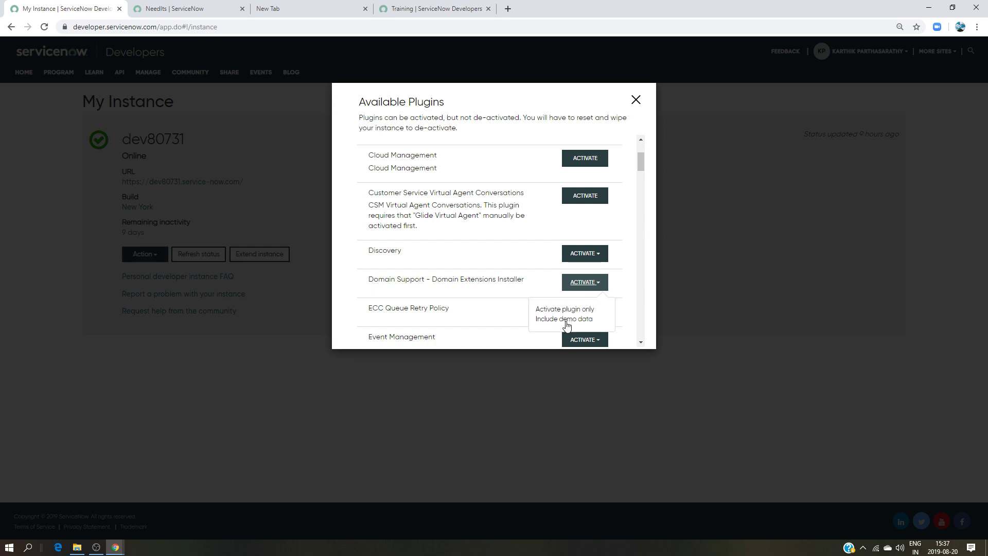
left_click(636, 99)
Display the list of selectable domains again from the NeedIt records page.
left_click(172, 8)
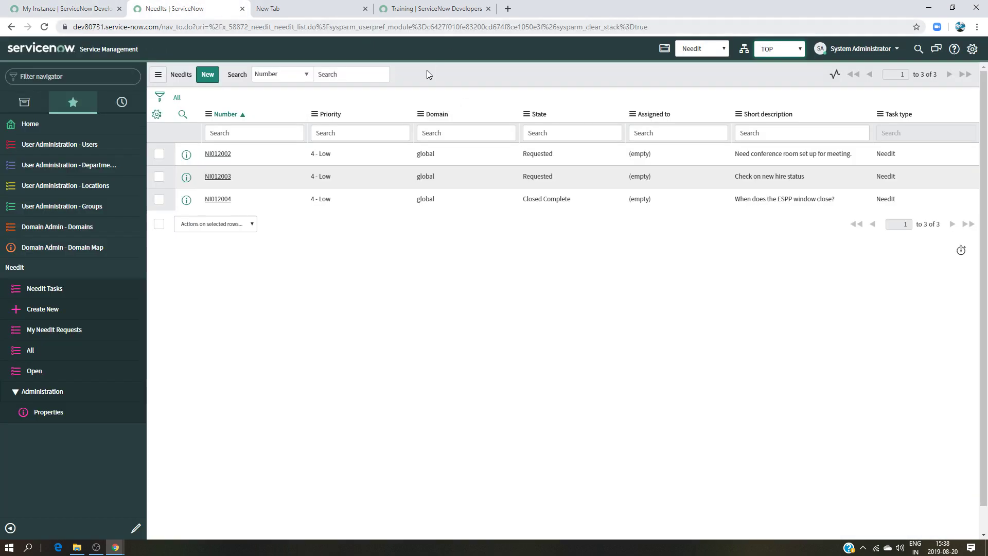
left_click(787, 51)
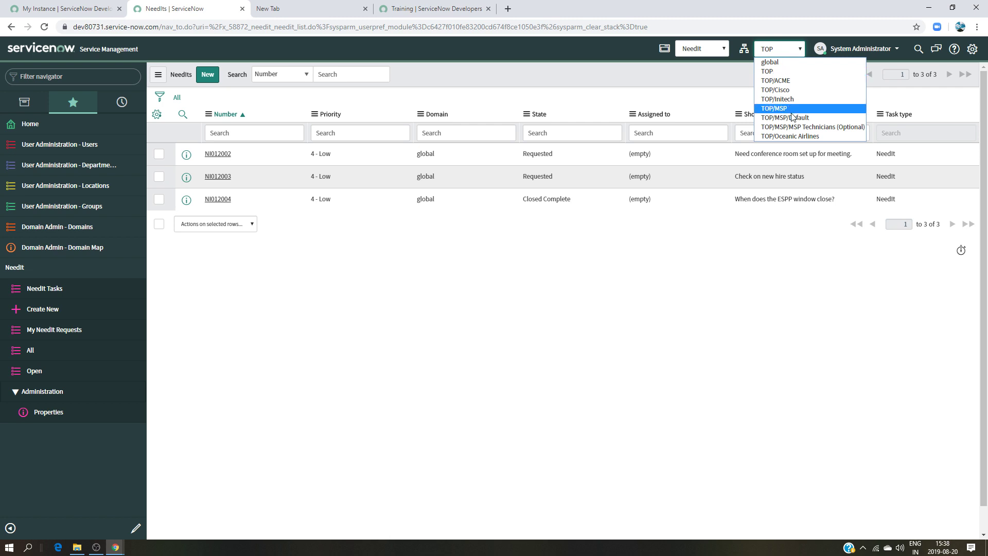
left_click(66, 8)
Open the Create and View Domain Separated Data exercise in the training and look over its preparation script.
left_click(403, 7)
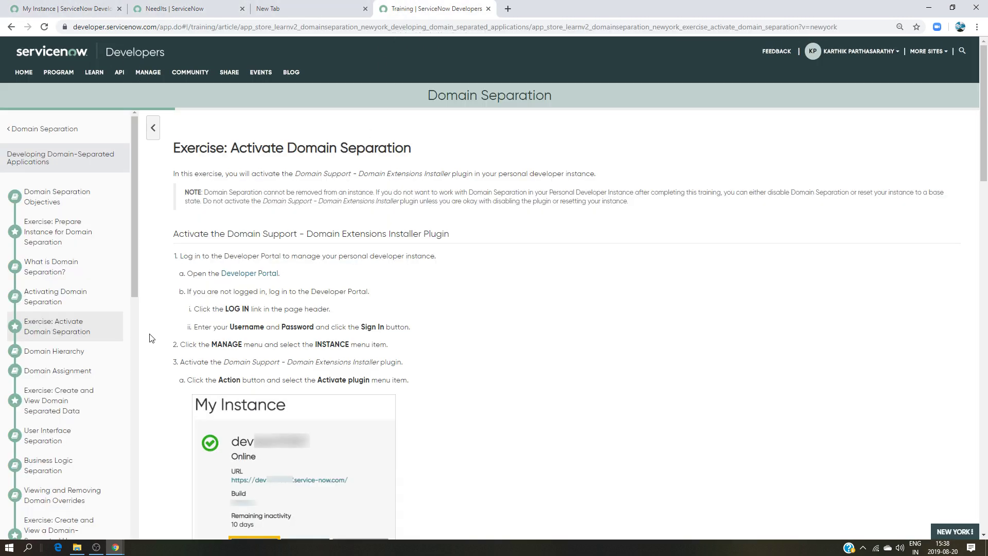
left_click(54, 406)
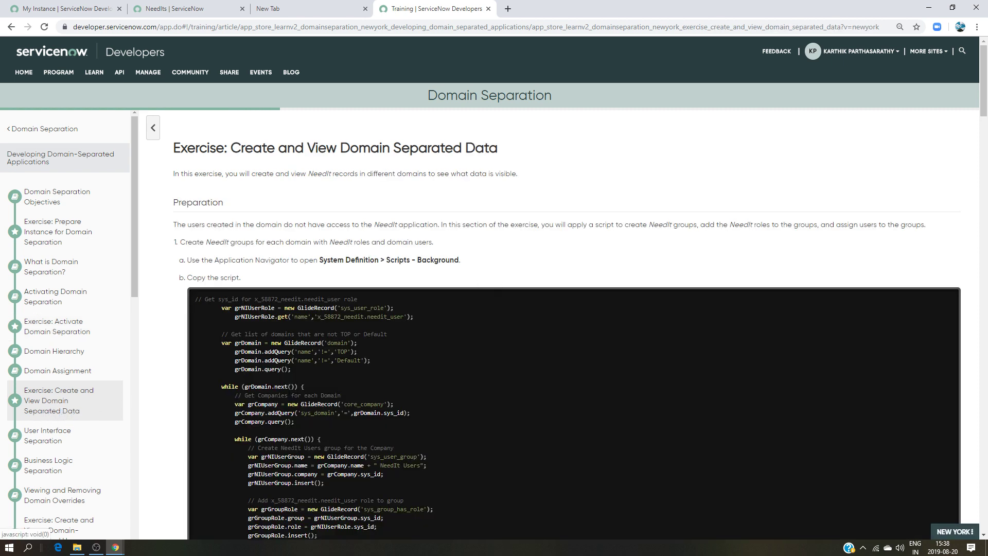
scroll(440, 322, "down", 4)
scroll(443, 320, "up", 4)
Filter the instance's navigator by "backgr" and open the Scripts - Background module.
left_click(170, 8)
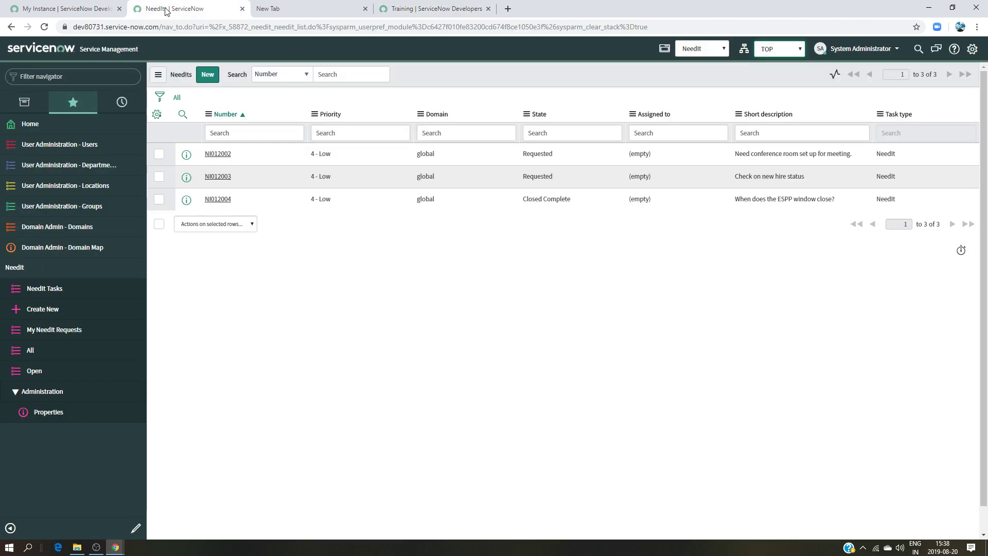
left_click(89, 71)
type("backgr")
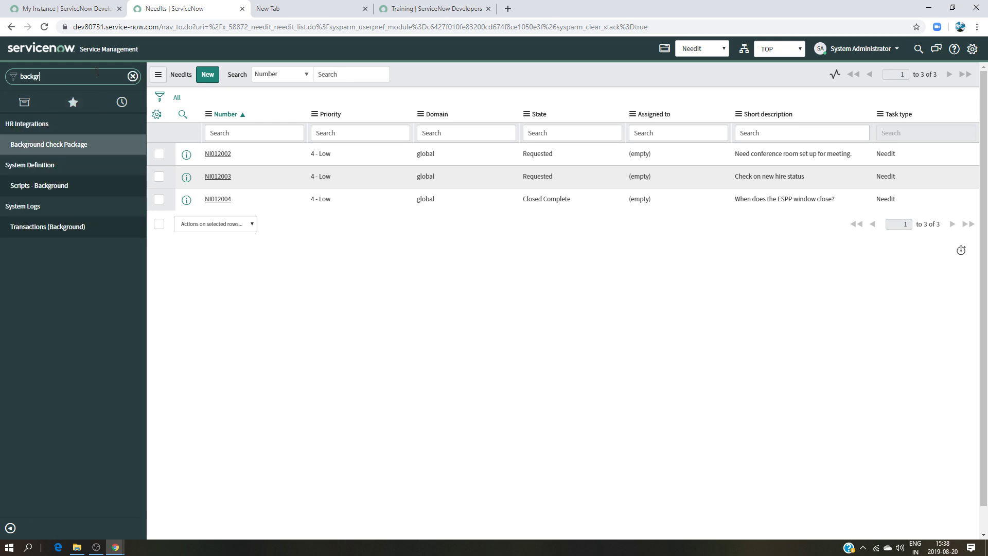
left_click(32, 186)
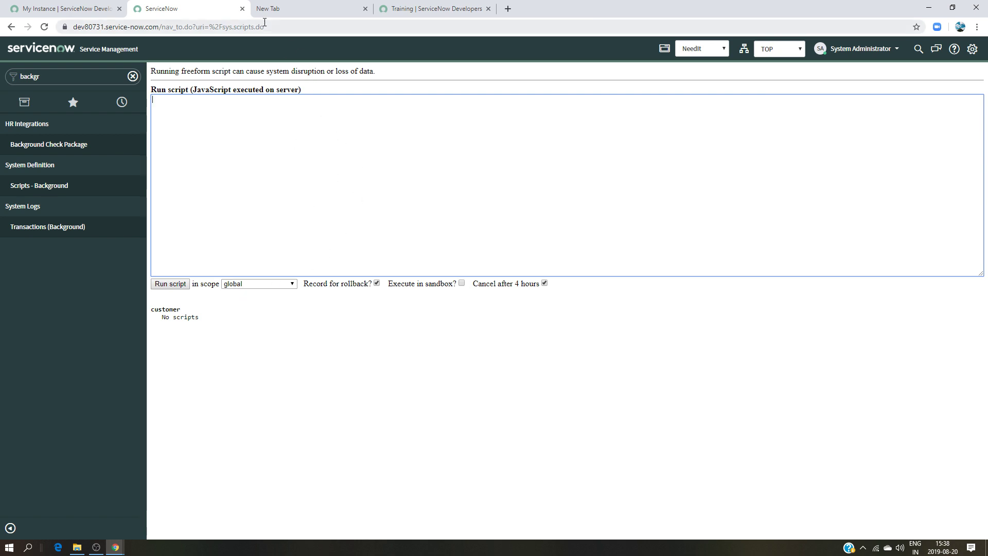
Revisit the exercise's group-creation script in the training page and return to the instance's background script page.
left_click(56, 8)
left_click(175, 8)
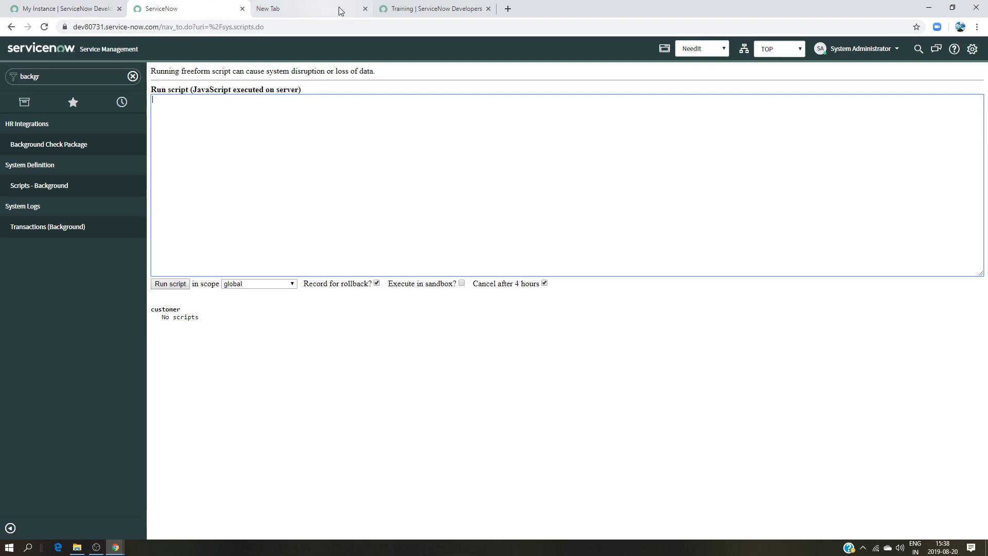
left_click(411, 8)
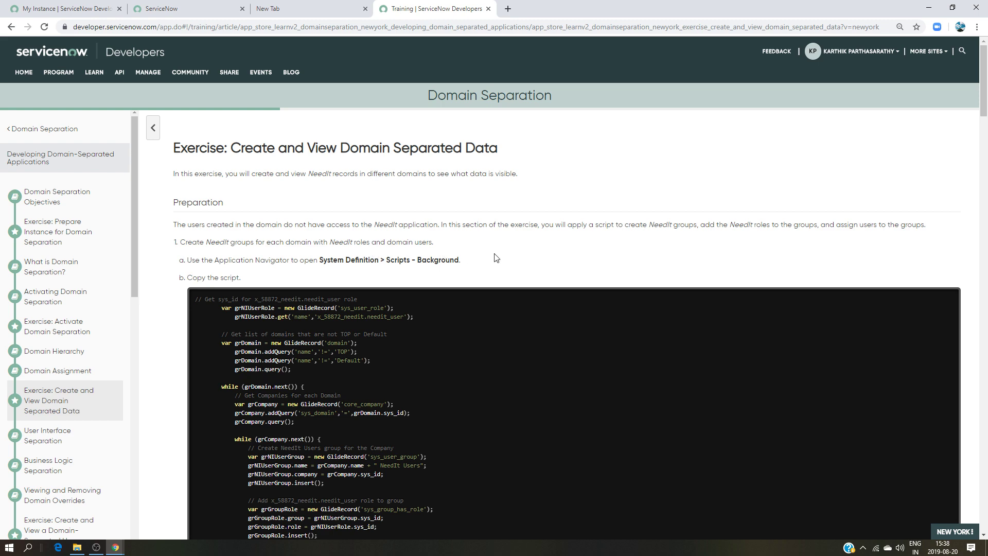
left_click(304, 9)
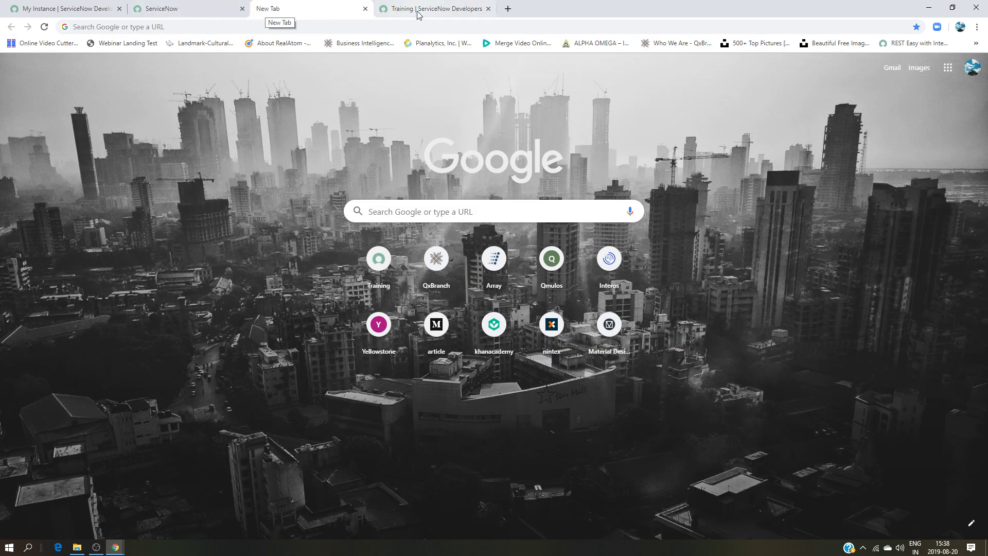
left_click(185, 8)
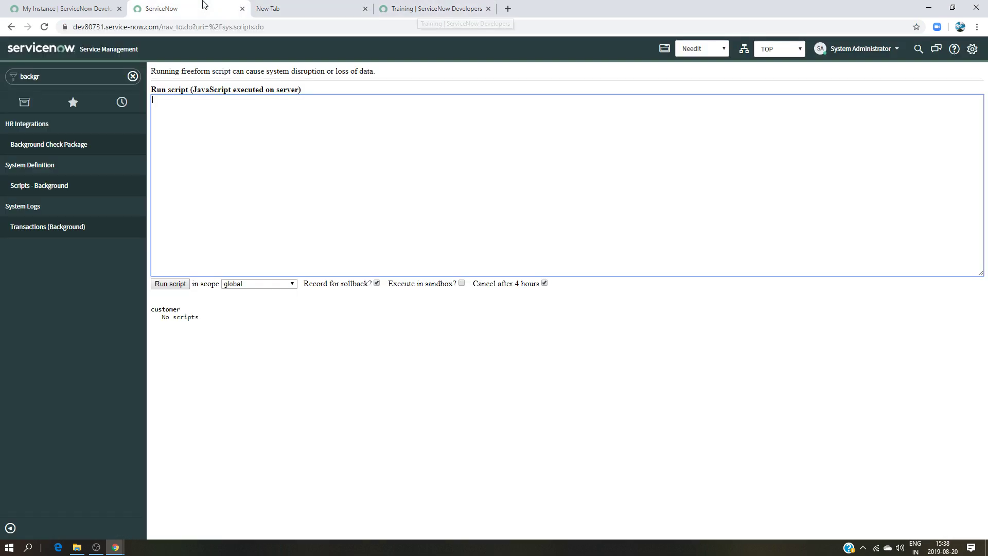
Open the user administration groups list, check the selectable domains, and open the Initech NeedIt Users group.
left_click(71, 101)
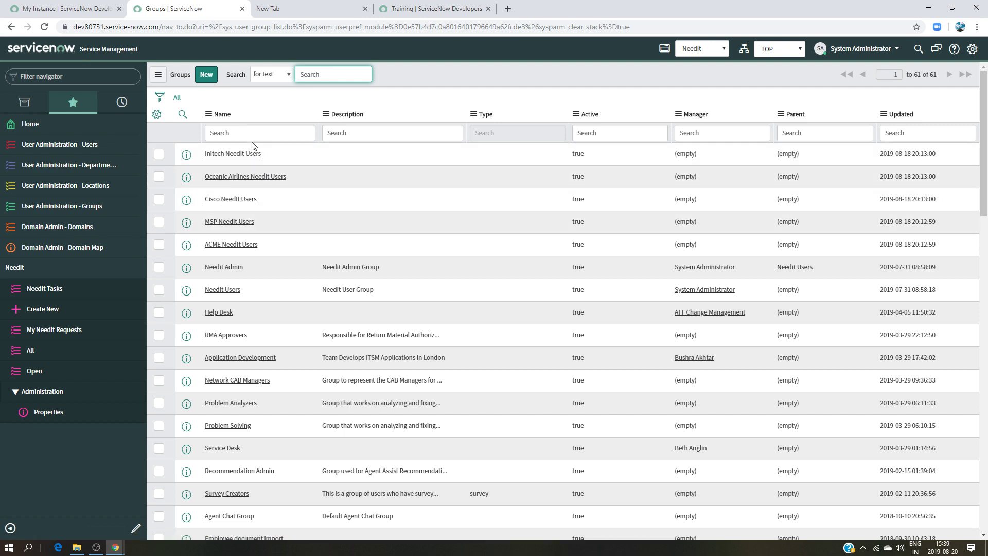
left_click(777, 50)
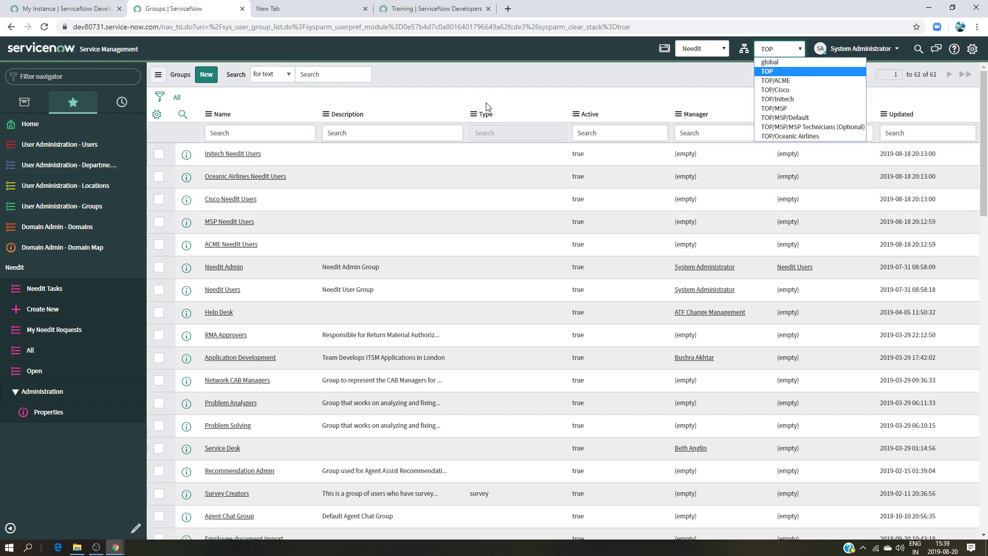
left_click(238, 154)
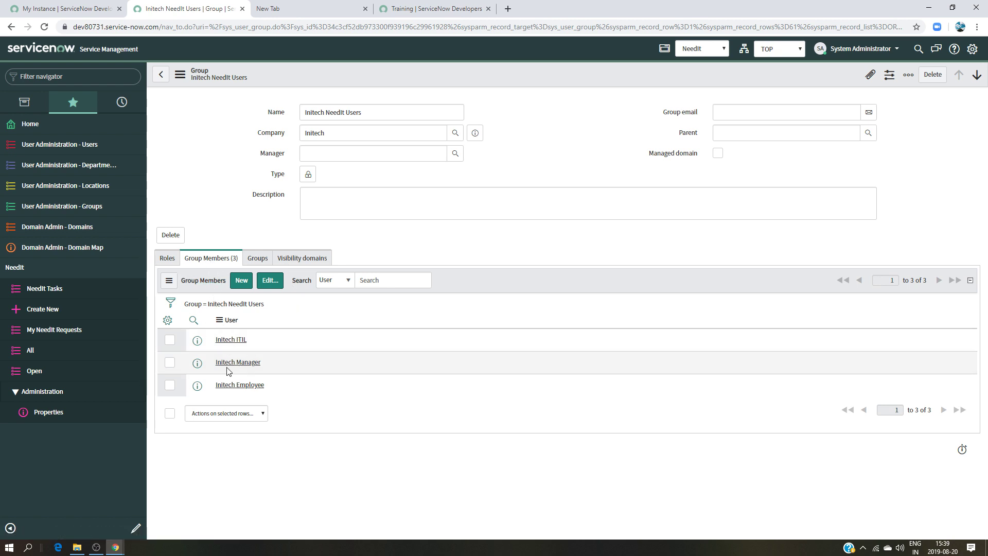
Open the Initech ITIL member's user record and examine its assigned roles and details.
left_click(233, 340)
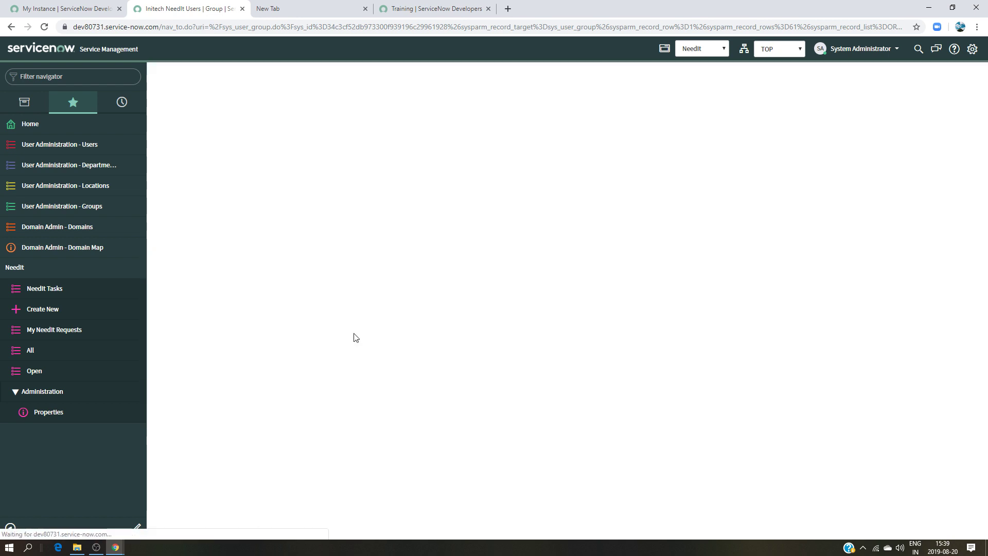
scroll(242, 368, "down", 3)
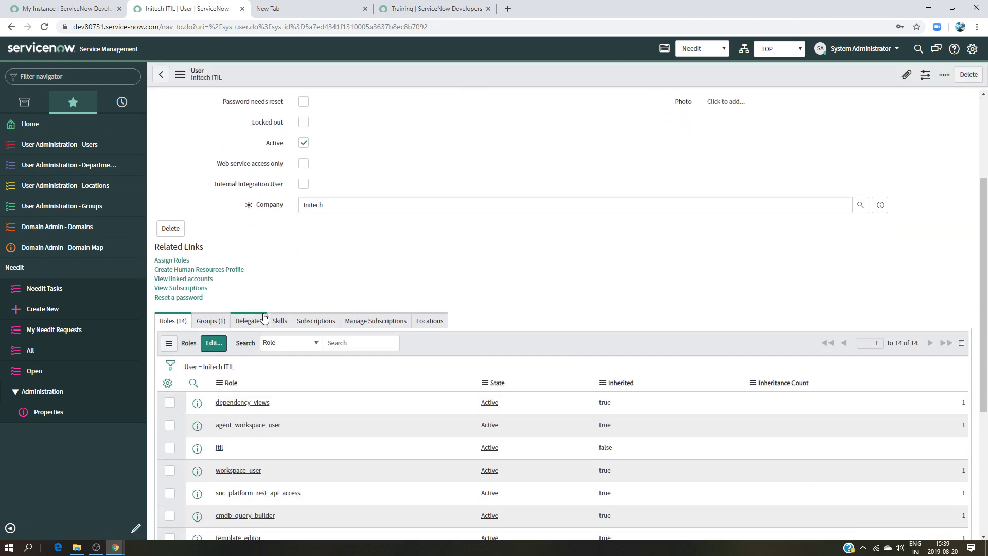
scroll(248, 311, "down", 5)
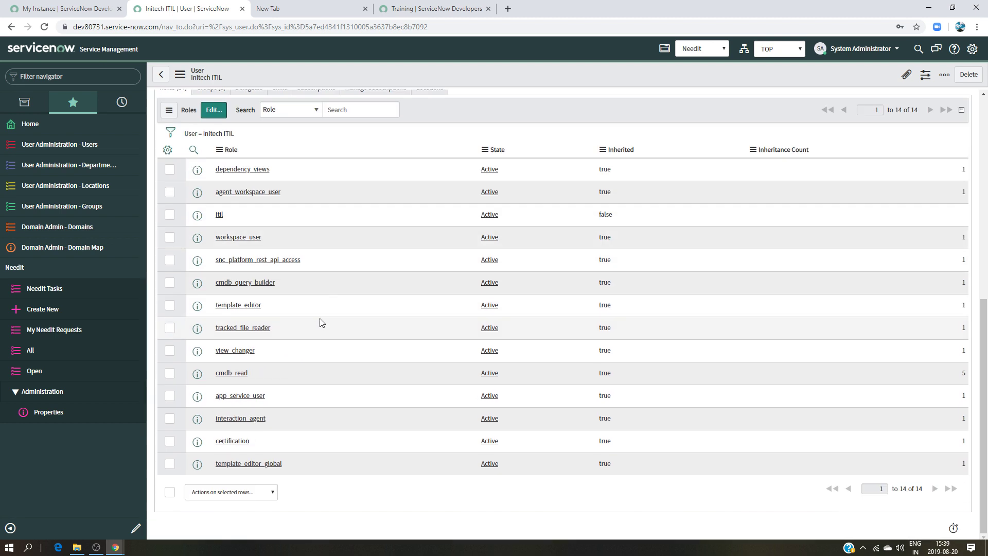
scroll(318, 319, "up", 8)
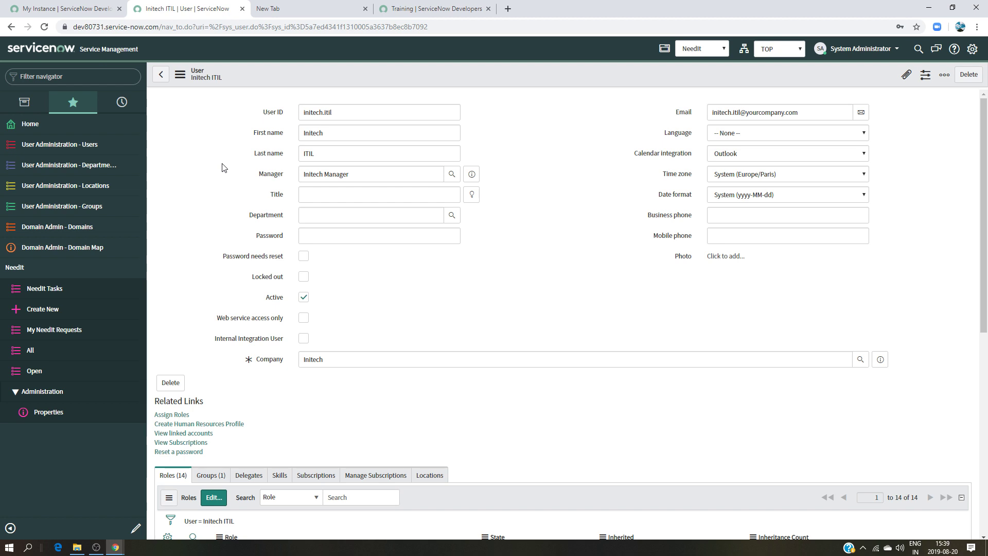
Open the list of all NeedIt records and switch the session domain to TOP/Oceanic Airlines.
left_click(60, 352)
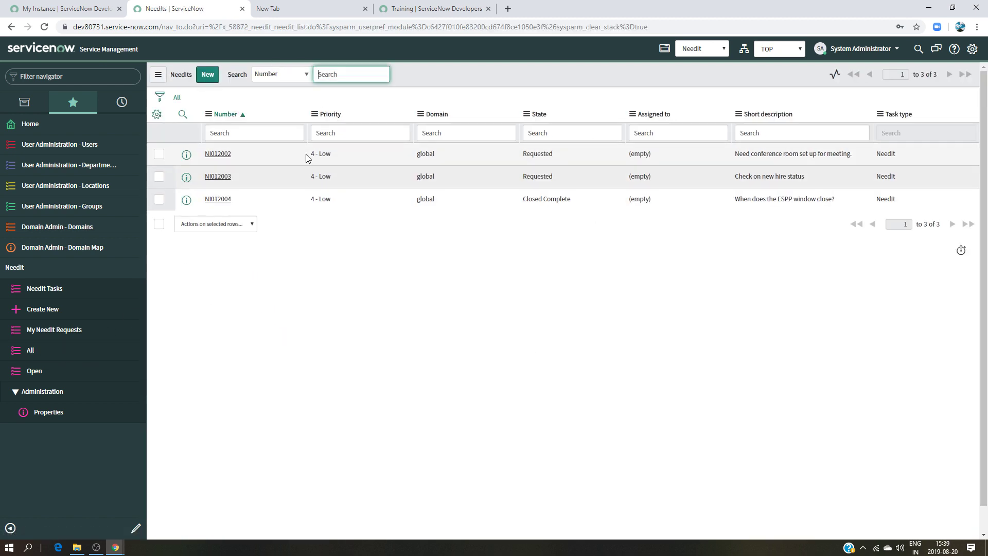
left_click(799, 49)
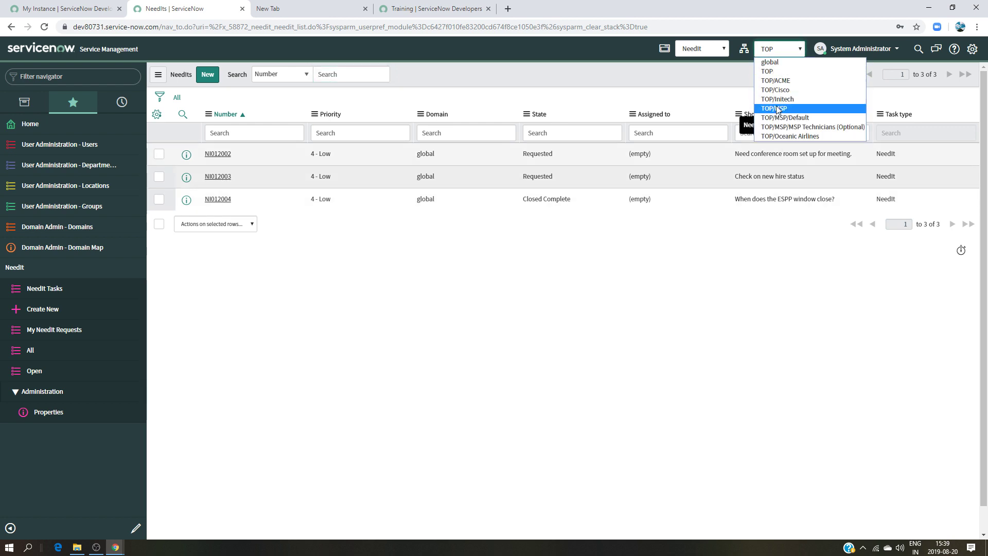
left_click(508, 256)
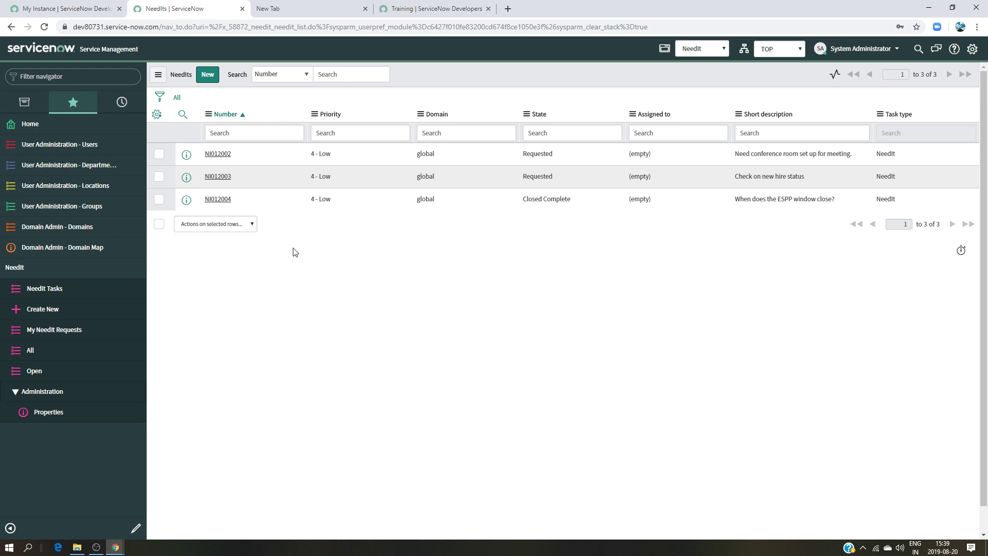
left_click(777, 49)
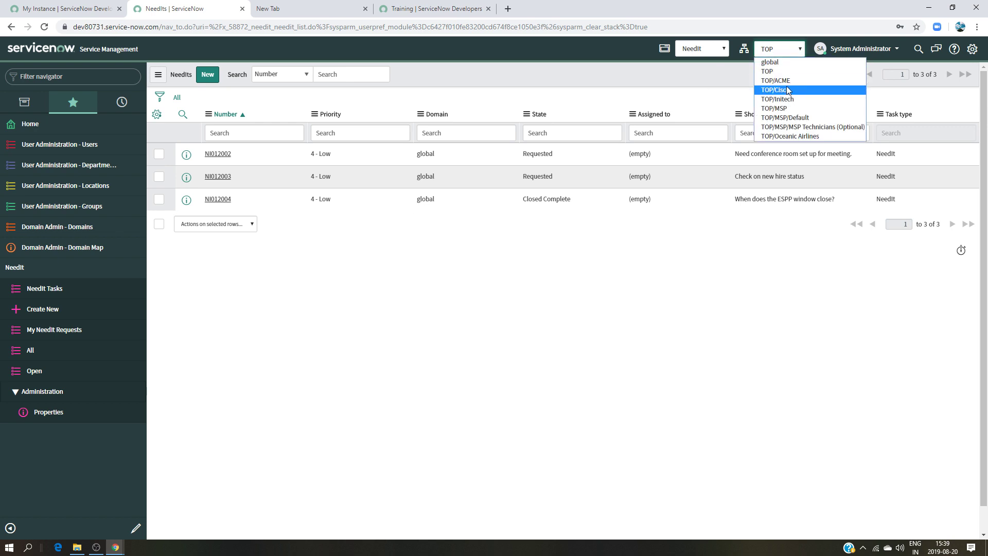
left_click(798, 136)
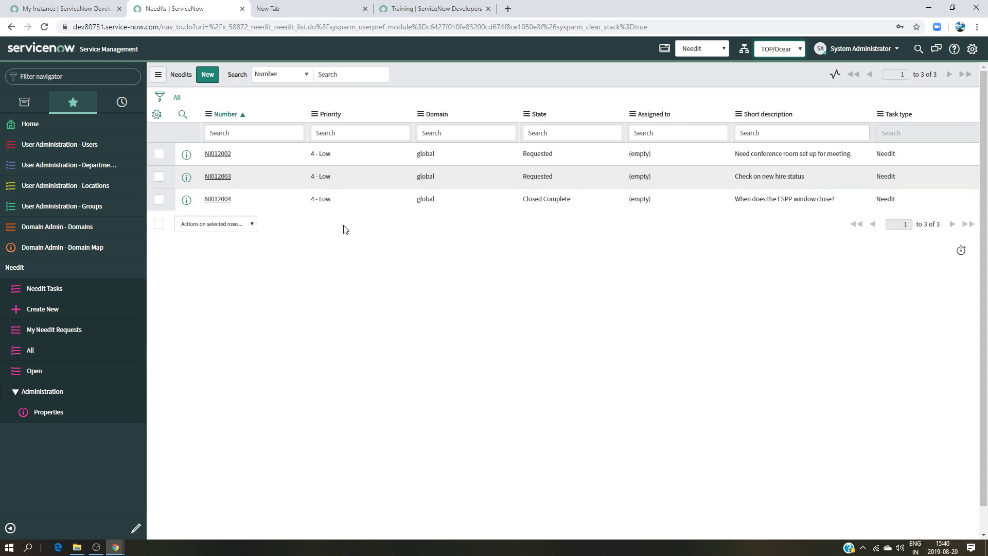
Start a new NeedIt record and set Requested for to the Oceanic ITIL user.
left_click(37, 320)
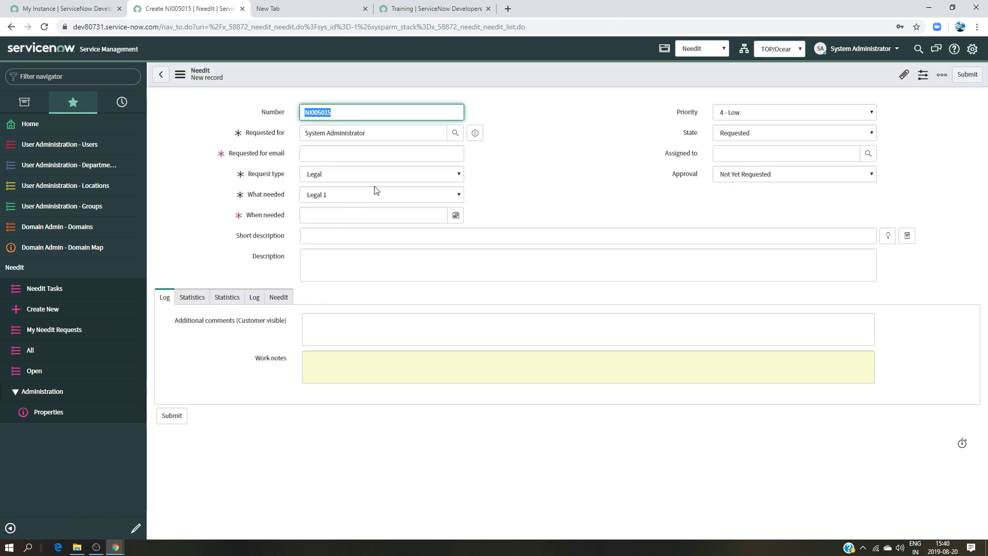
left_click(325, 154)
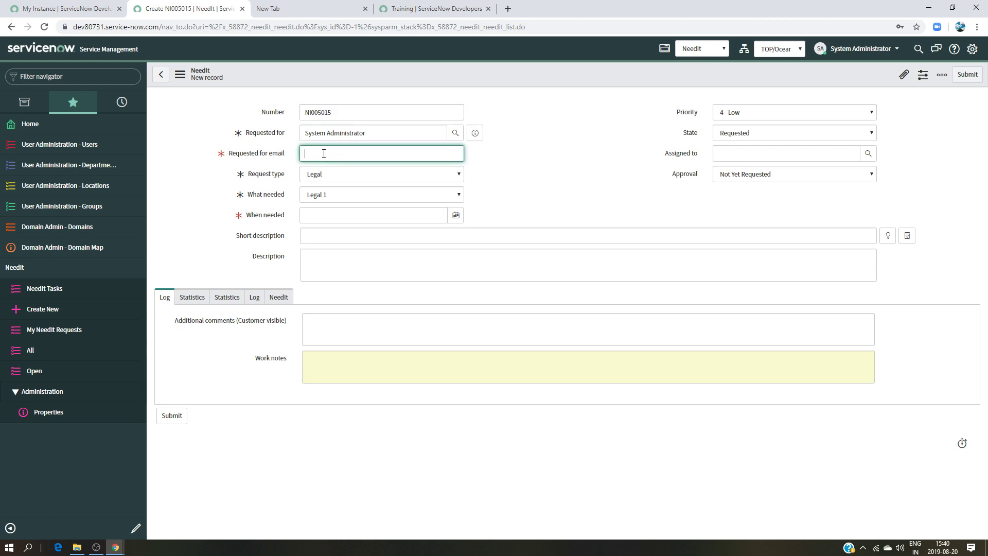
left_click_drag(368, 133, 220, 138)
type("o")
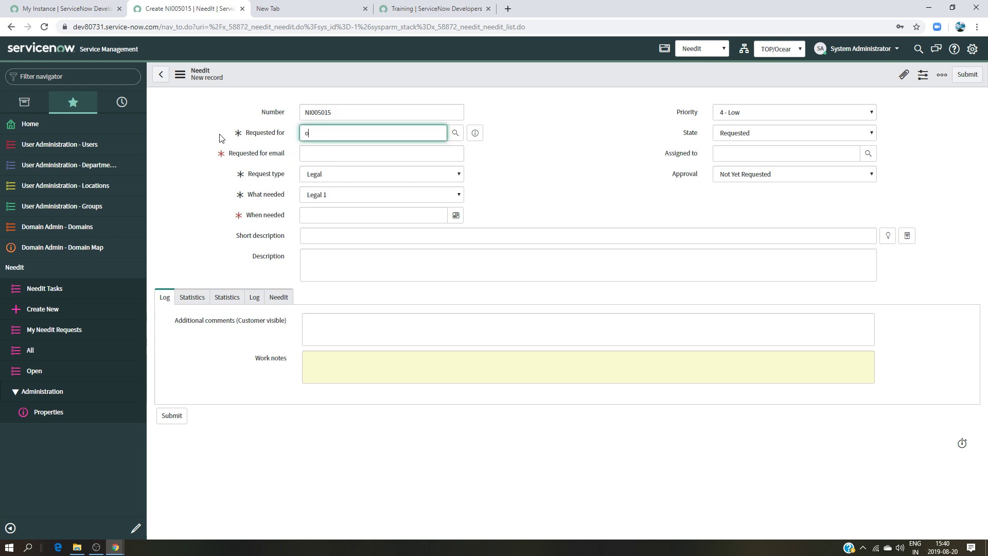
left_click(343, 159)
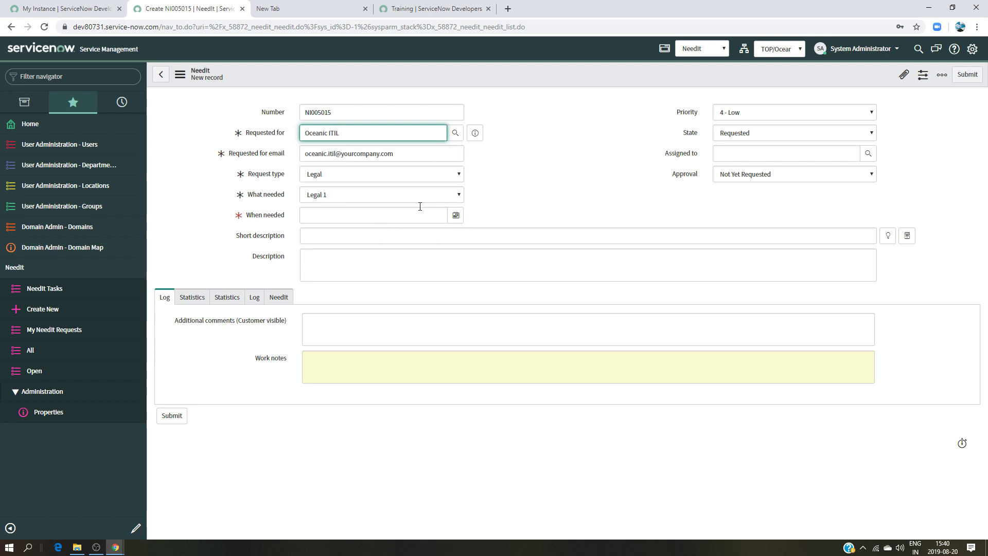
Set the request type to Facilities, what is needed to Facilities 2, and the needed date to 2019-08-23.
left_click(425, 175)
left_click(395, 196)
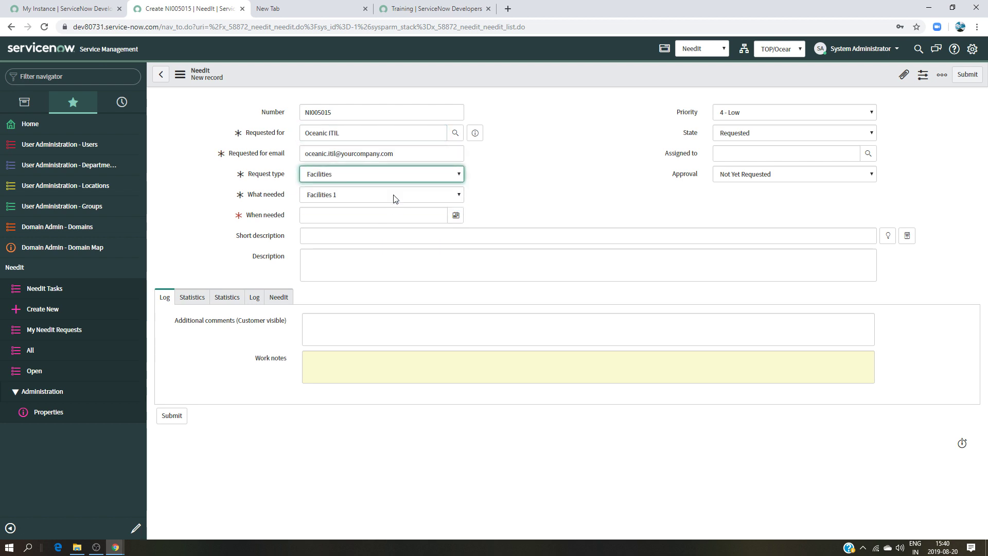
left_click(388, 199)
left_click(388, 212)
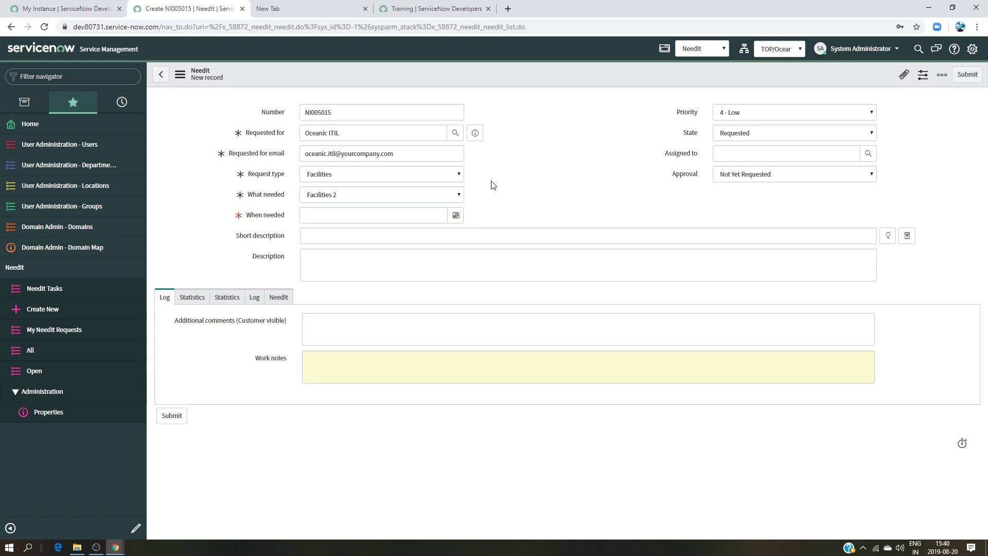
left_click(456, 215)
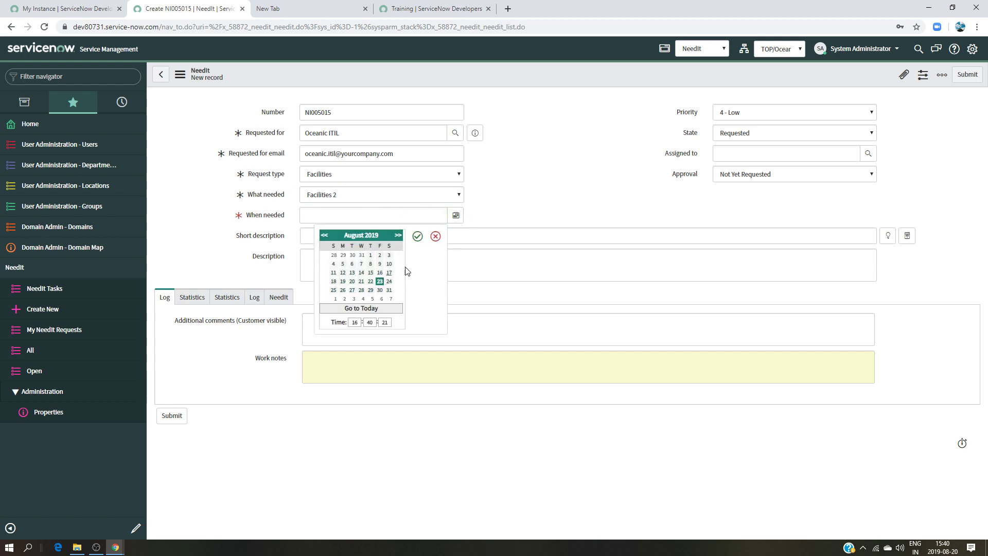
left_click(418, 236)
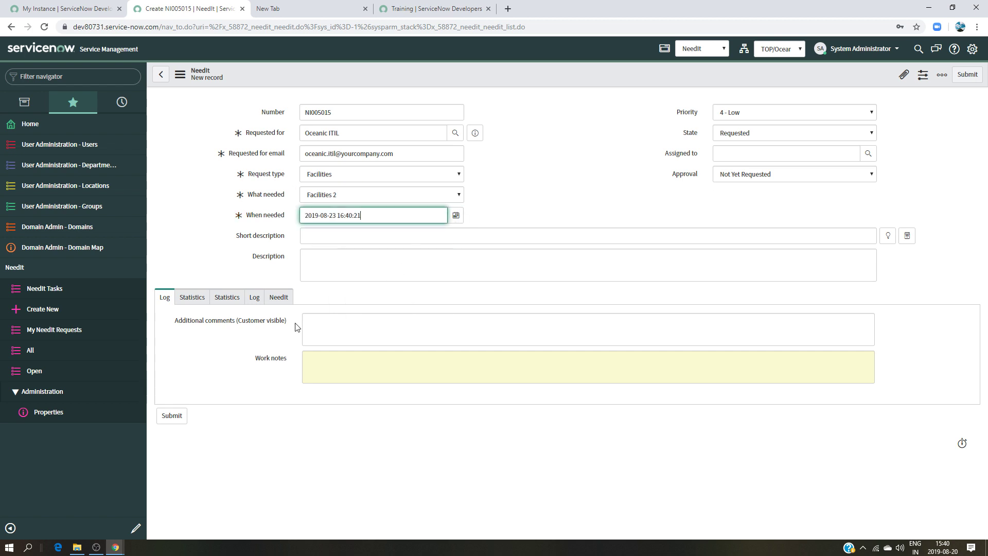
Enter "Oceanic ITIL test" as the short description and submit the NeedIt record.
left_click(326, 242)
left_click_drag(372, 132, 274, 132)
key("ctrl+c")
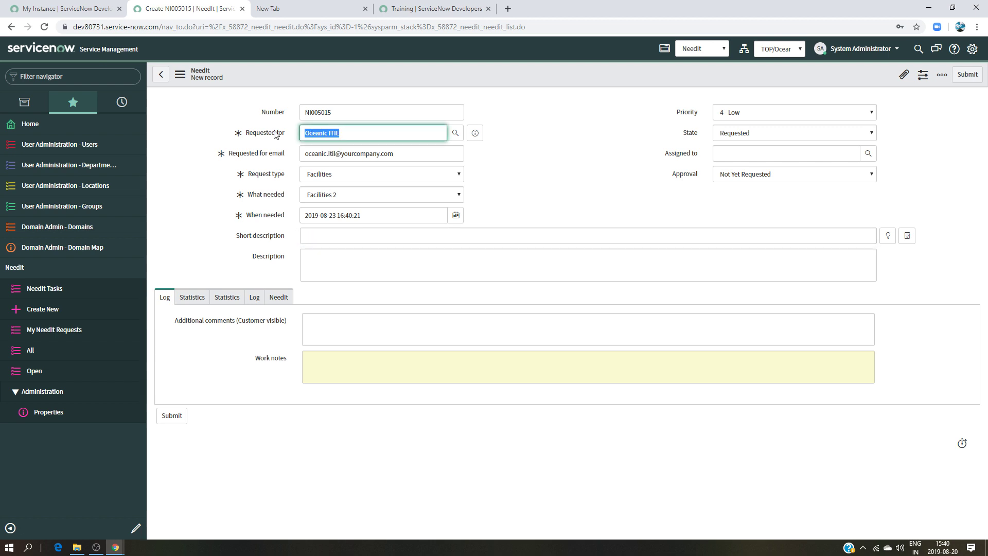
left_click(342, 236)
key("ctrl+v")
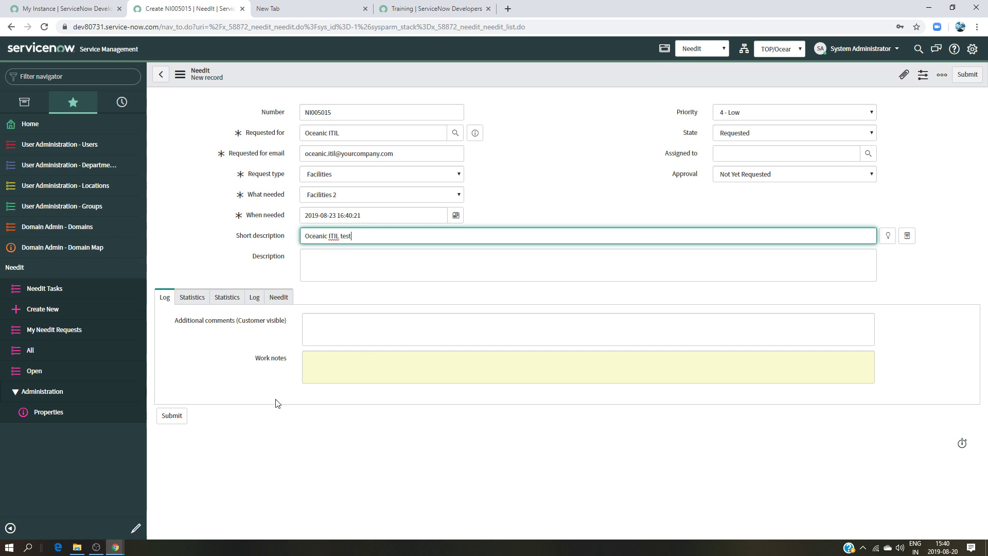
left_click(171, 416)
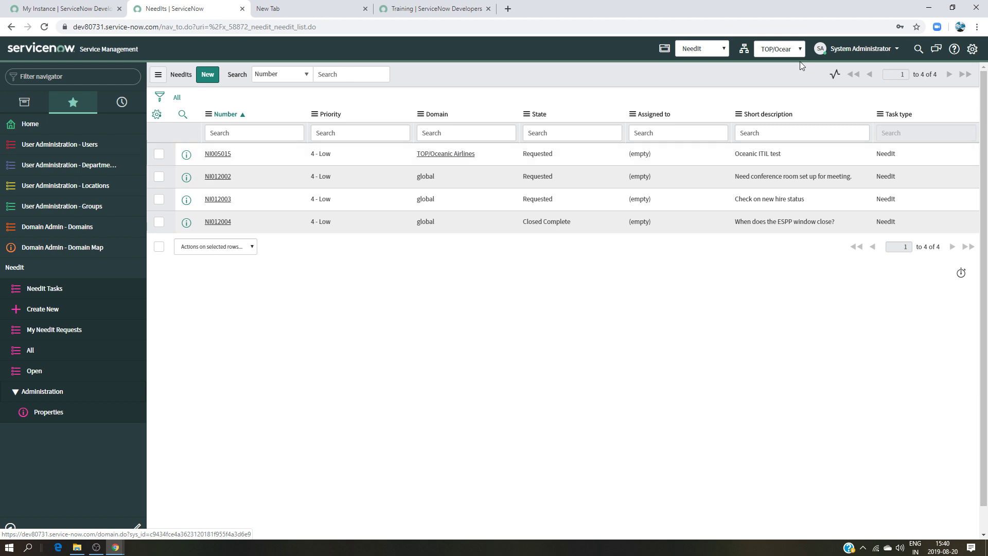
Switch the session domain to TOP/Initech and start a new NeedIt record.
left_click(792, 49)
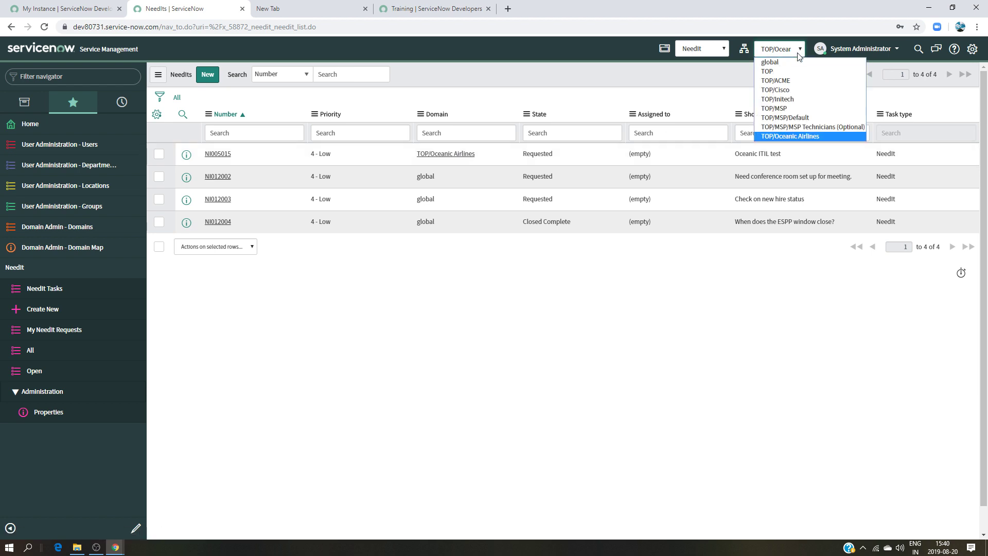
left_click(792, 99)
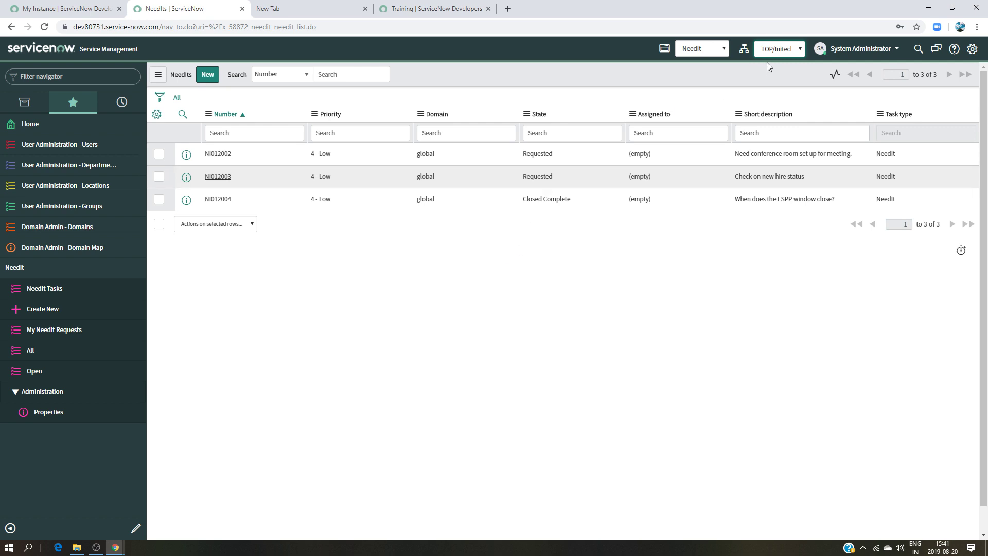
left_click(777, 49)
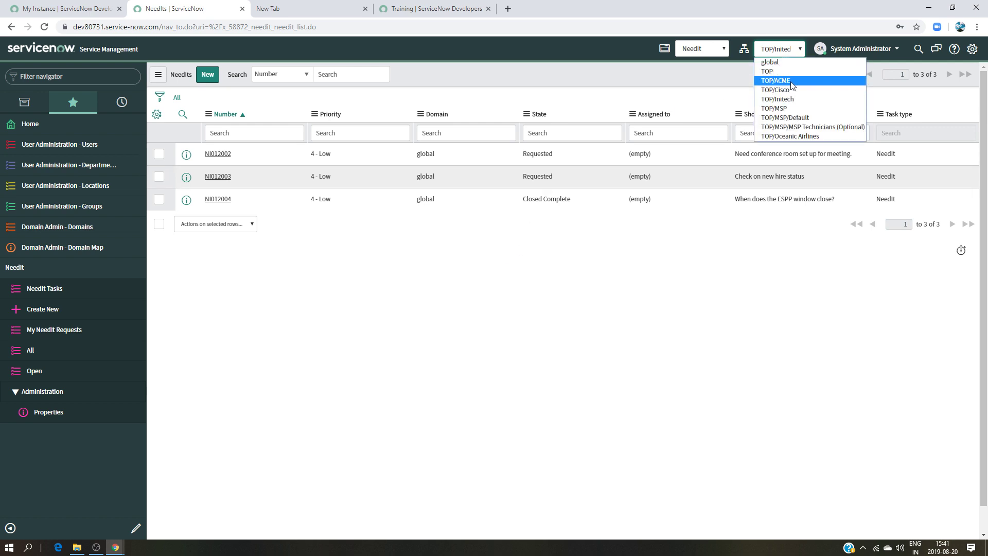
left_click(788, 99)
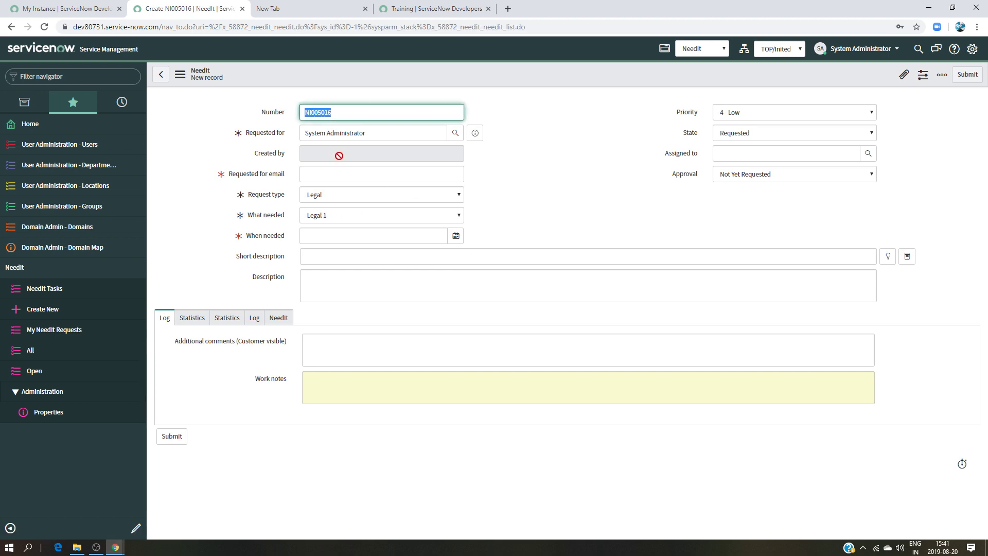
Remove the Created by field from the NeedIt form layout, editing the section in the NeedIt application, and save the layout.
left_click(181, 76)
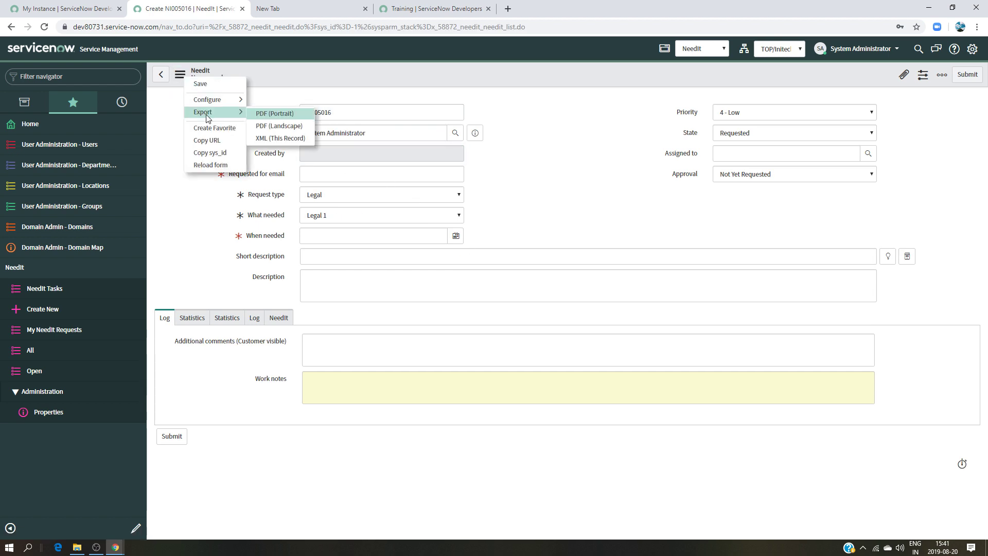
mouse_move(240, 97)
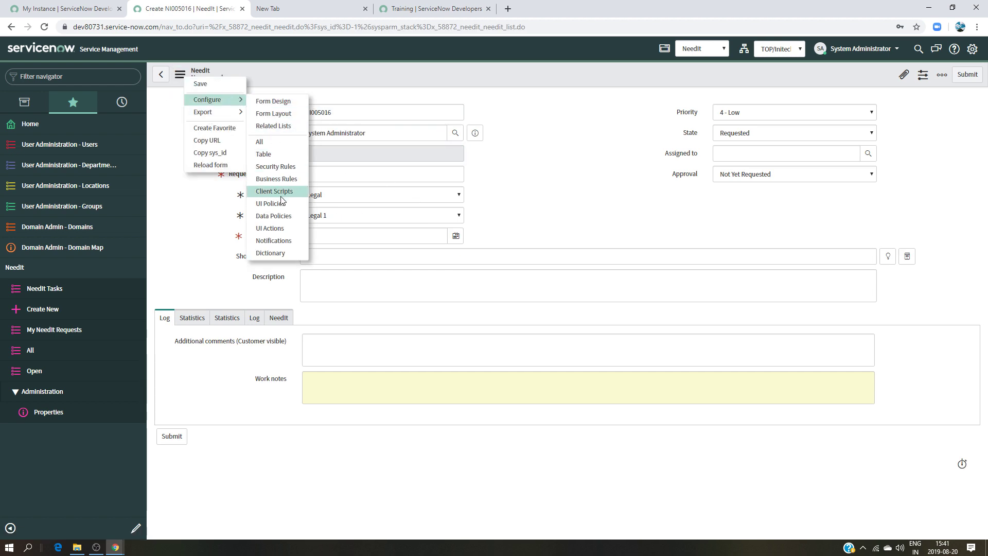
mouse_move(245, 115)
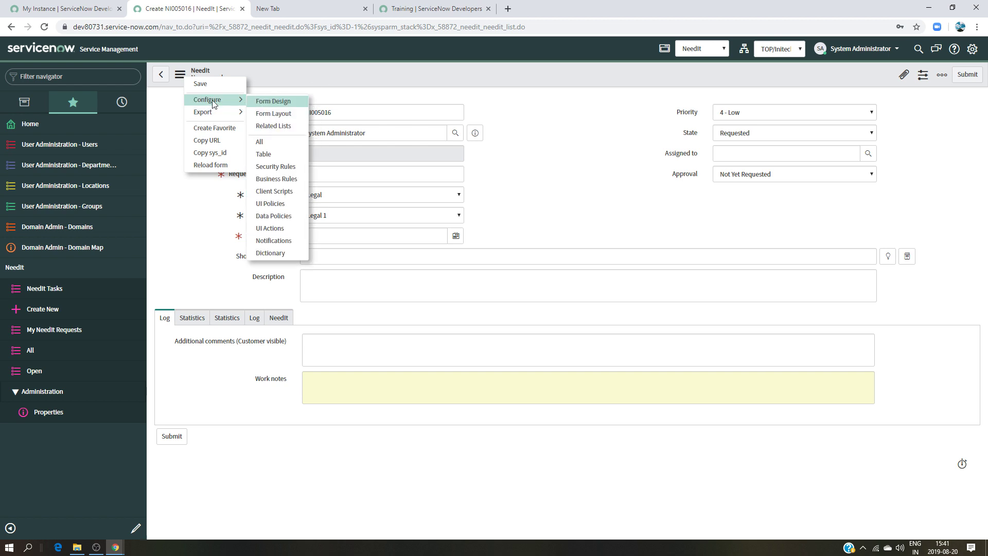
left_click(273, 113)
left_click(549, 86)
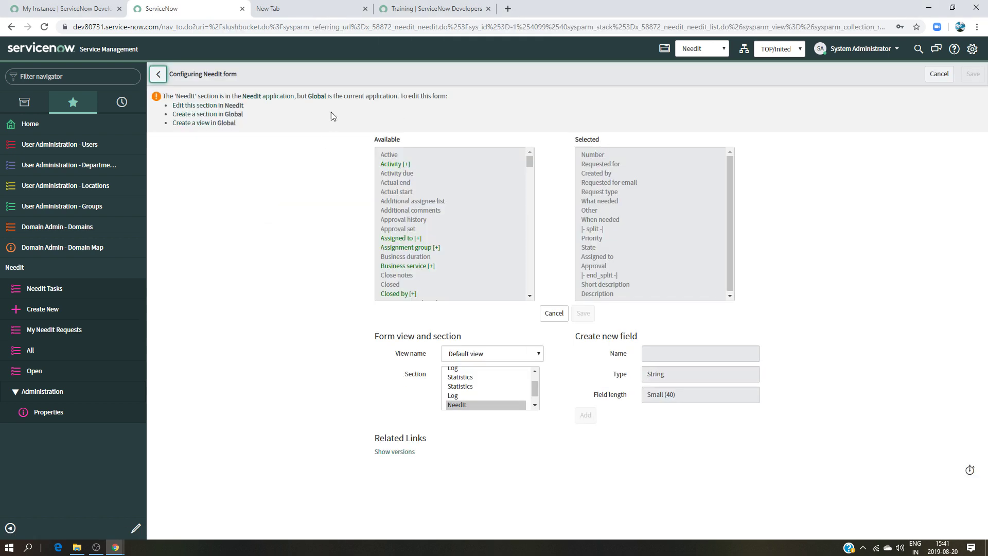
left_click(217, 105)
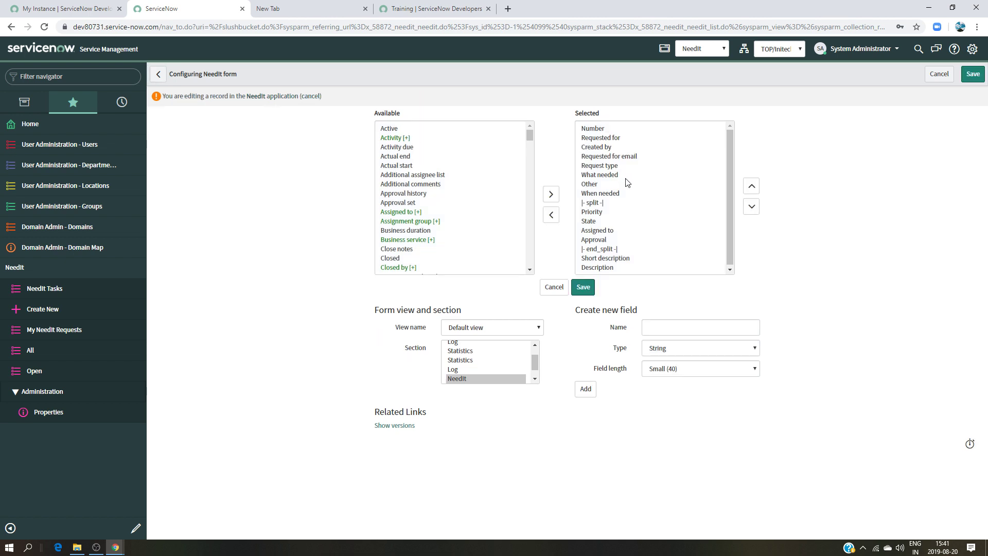
left_click(612, 148)
left_click(552, 215)
left_click(583, 288)
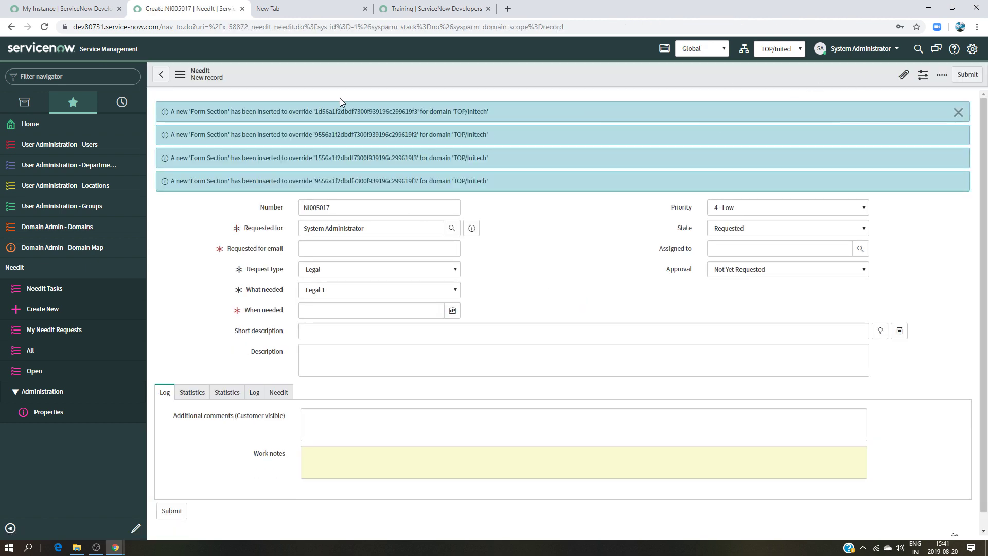
Discard the unsaved NeedIt record and start a new one in the TOP/Initech domain.
left_click(161, 74)
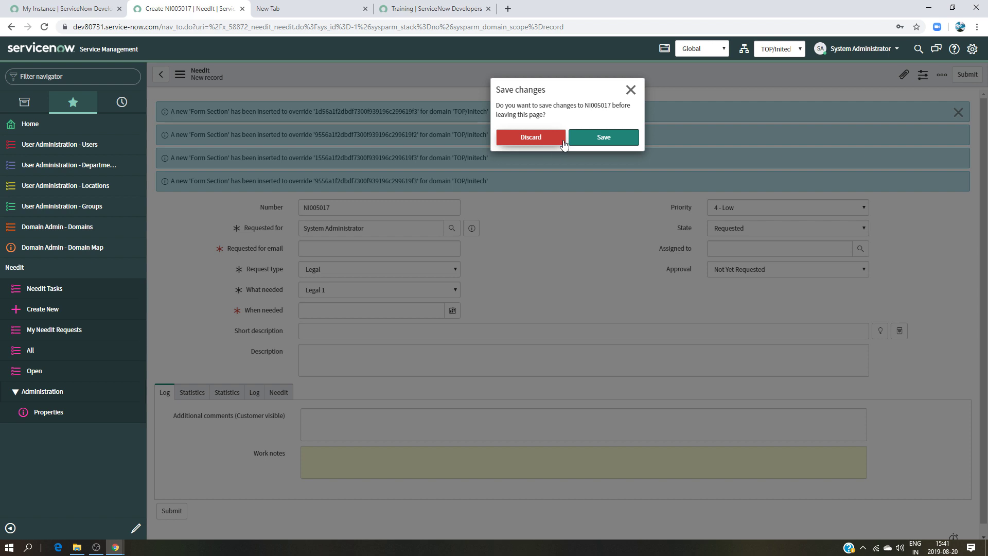
left_click(603, 139)
left_click(535, 138)
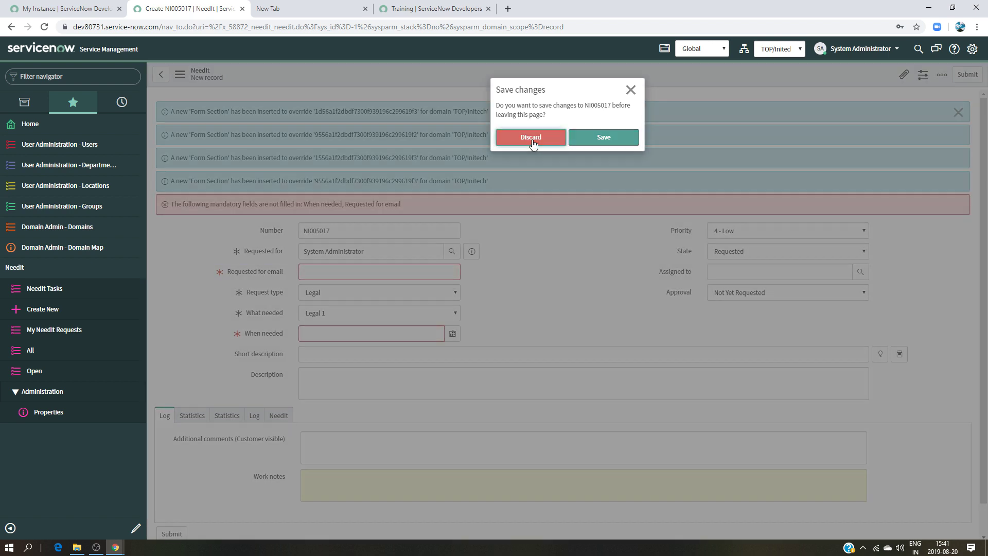
left_click(57, 310)
left_click(545, 87)
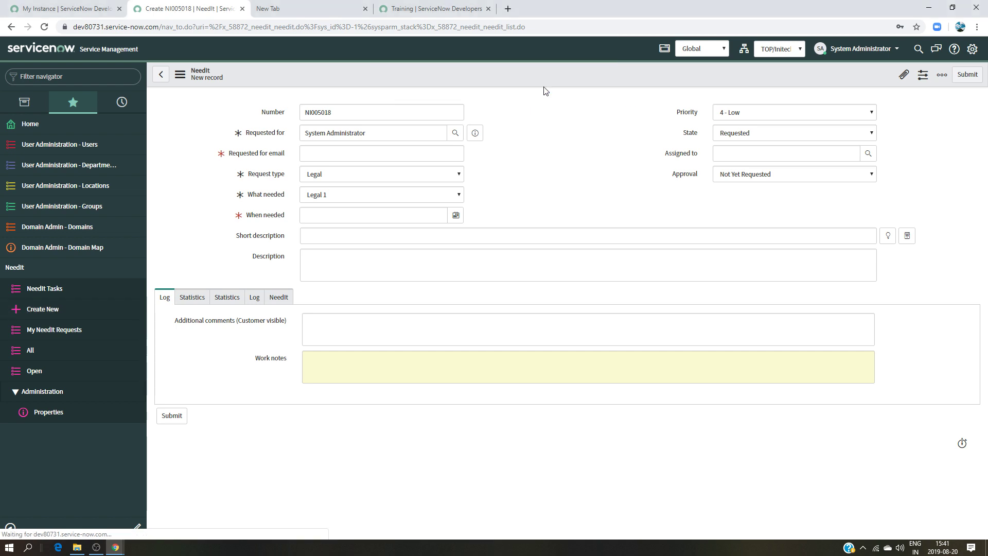
Replace the System Administrator in the new record's Requested for field with the Initech ITIL user.
left_click_drag(372, 130, 243, 128)
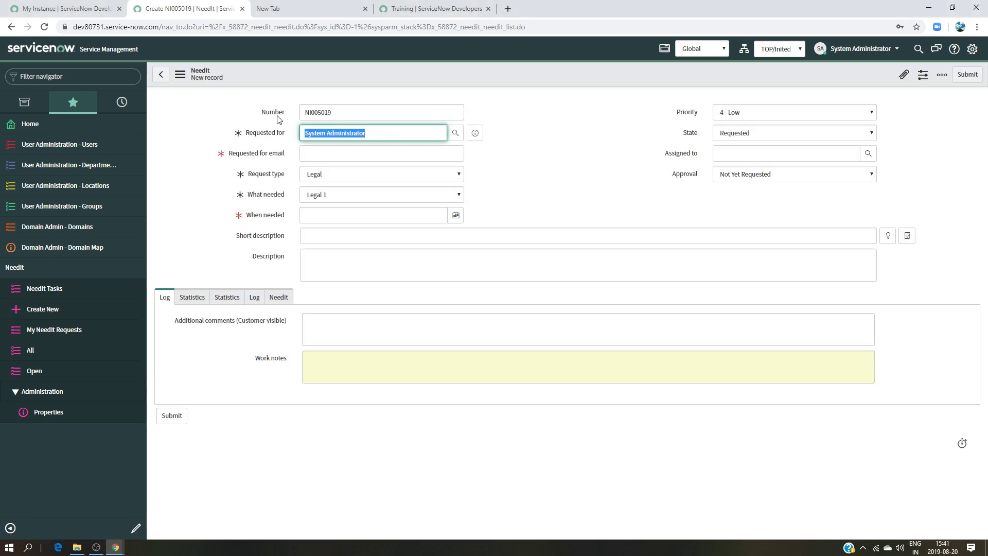
key("BackSpace")
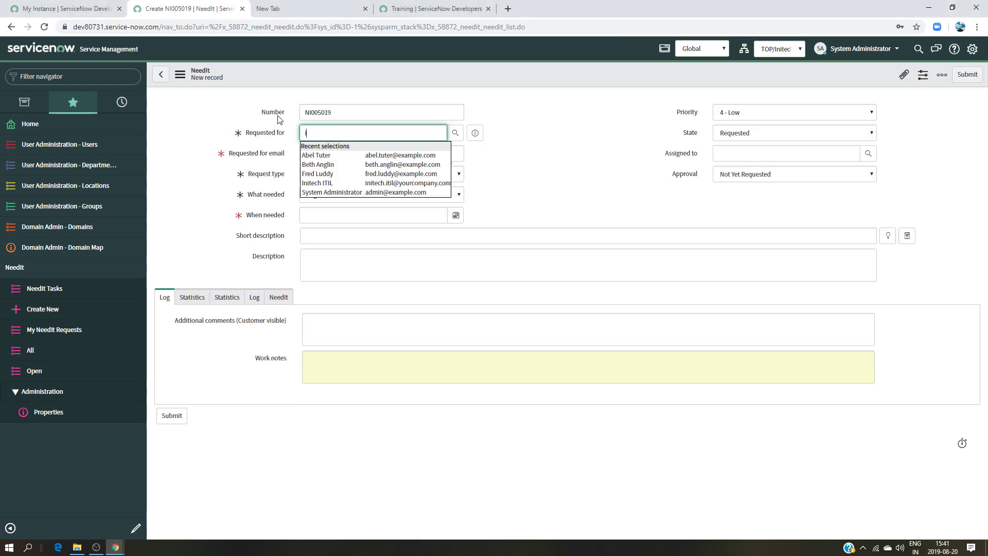
type("in")
left_click(348, 154)
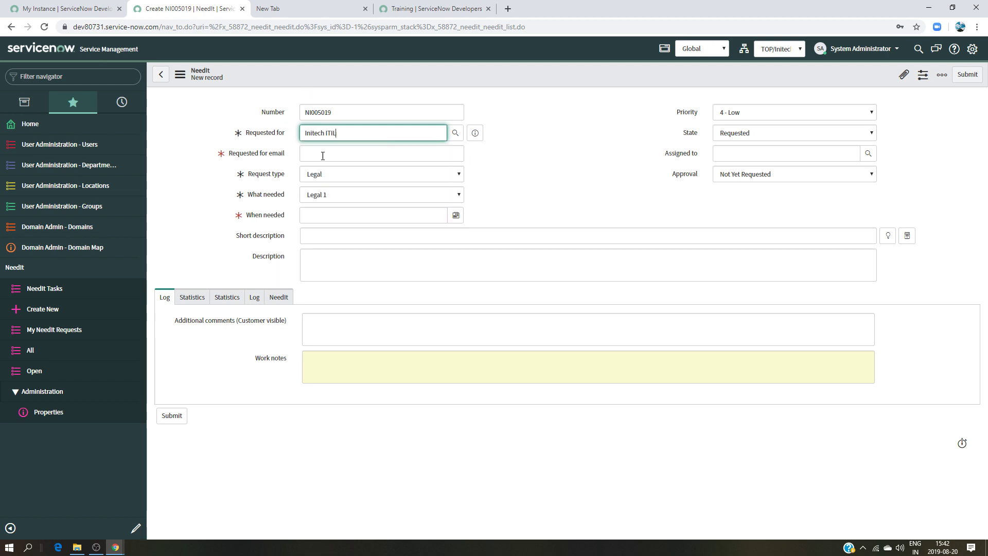
Set the new record's Request type to Human Resources and What needed to Human Resources 2.
left_click(392, 174)
left_click(397, 174)
left_click(397, 177)
left_click(371, 200)
left_click(375, 194)
left_click(380, 179)
left_click(368, 187)
left_click(376, 194)
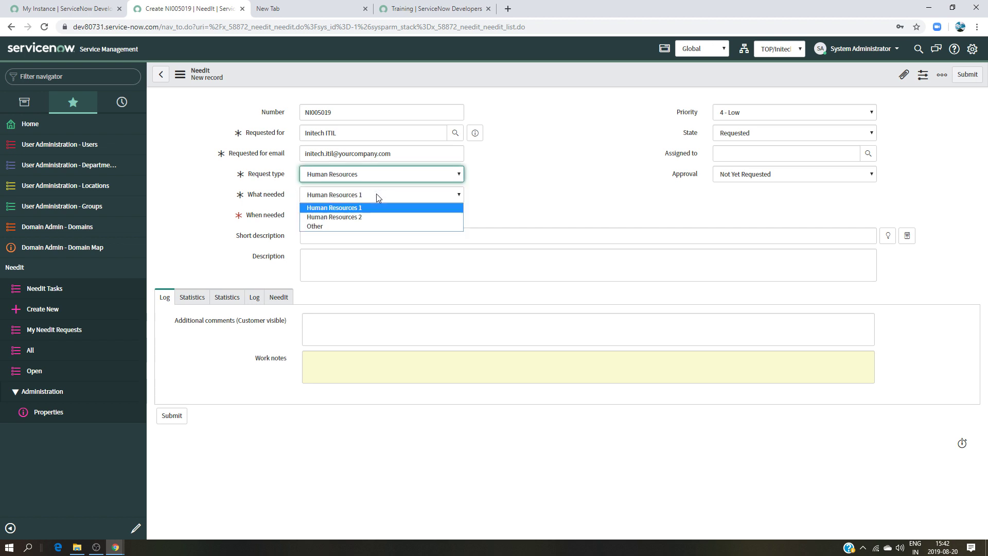
left_click(355, 218)
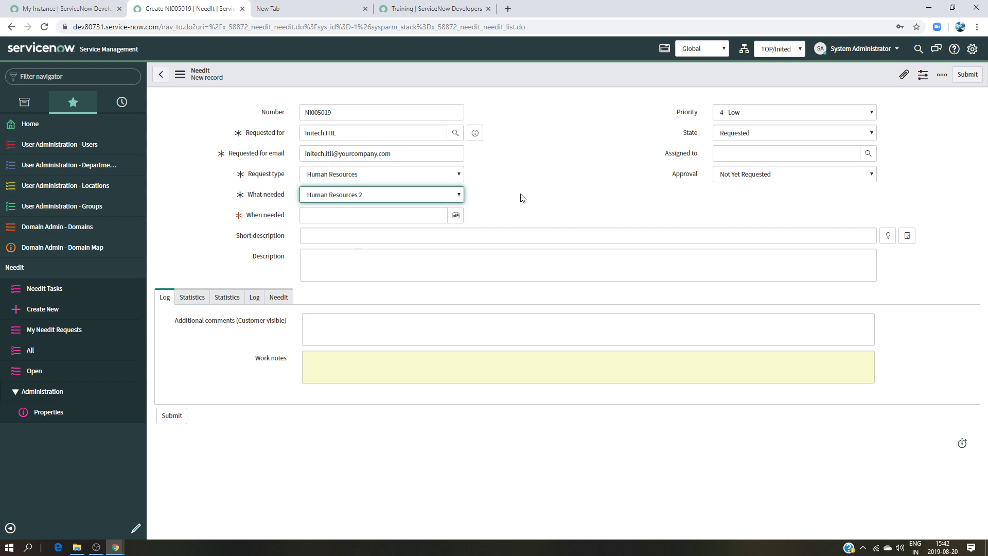
left_click(456, 215)
left_click(380, 282)
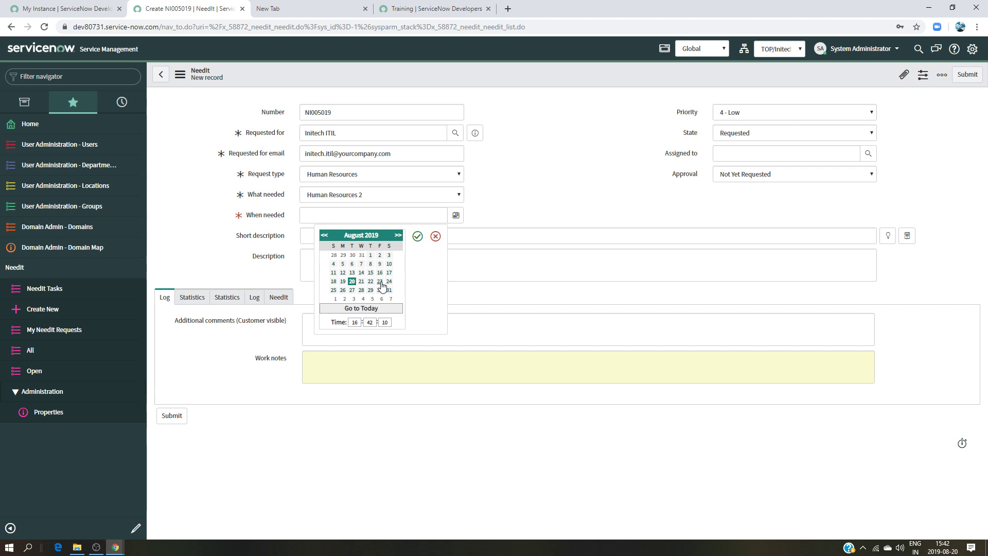
left_click(418, 236)
left_click(346, 229)
Copy the Requested for value into the Short description, complete it as "Initech ITIL test", and submit the record.
left_click_drag(364, 132, 206, 133)
key("ctrl+c")
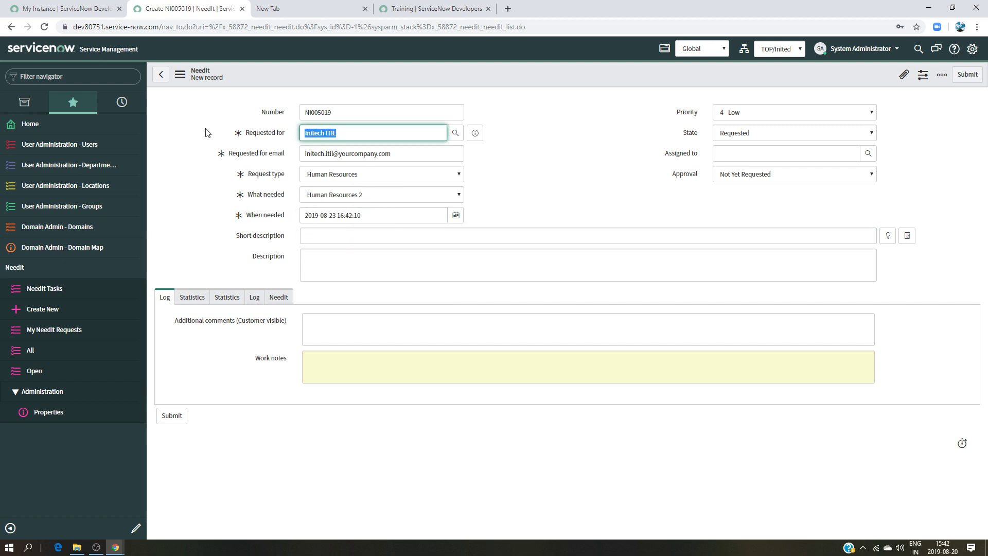
left_click(324, 232)
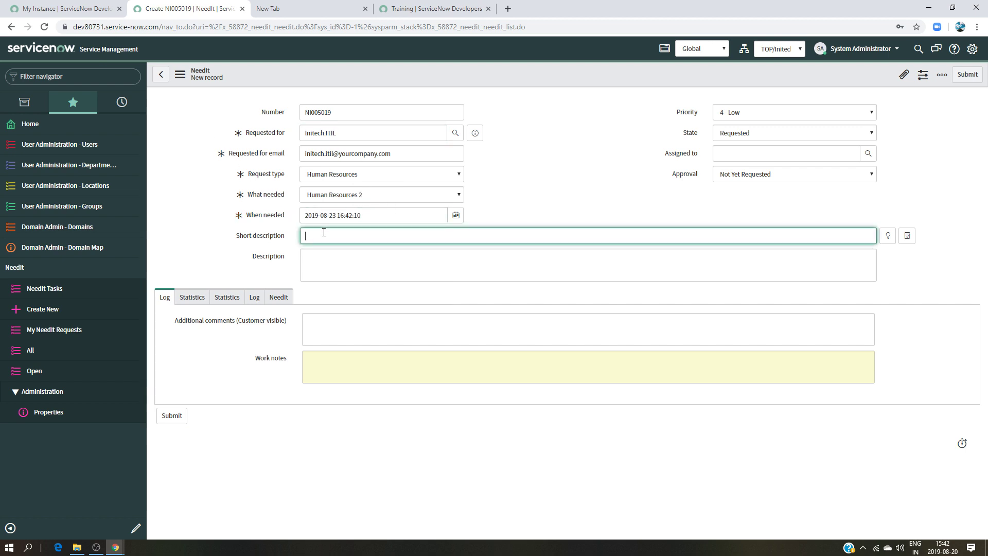
key("ctrl+v")
left_click(170, 416)
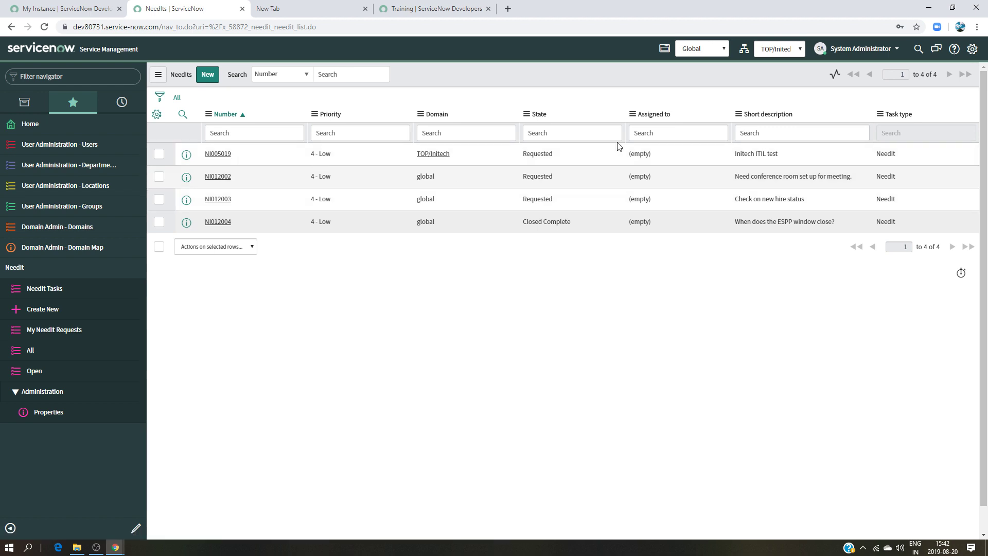
Compare the NeedIt list between domains by switching the session domain to TOP and back to TOP/Initech.
left_click(786, 53)
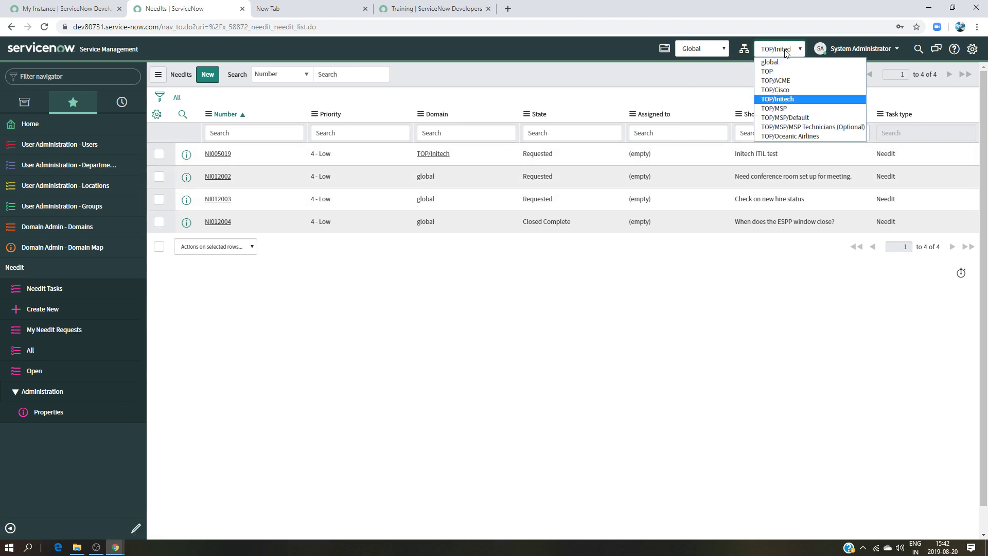
left_click(774, 72)
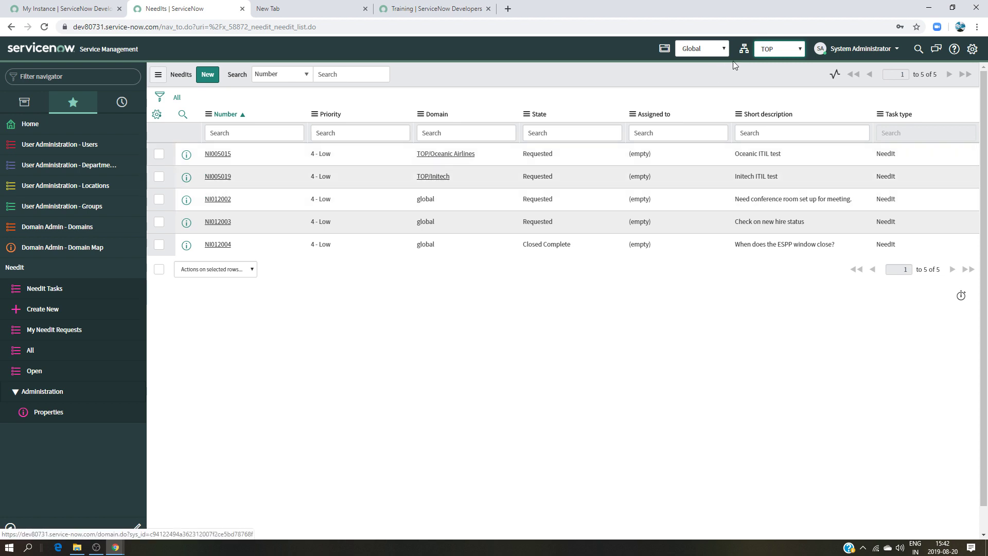
left_click(802, 48)
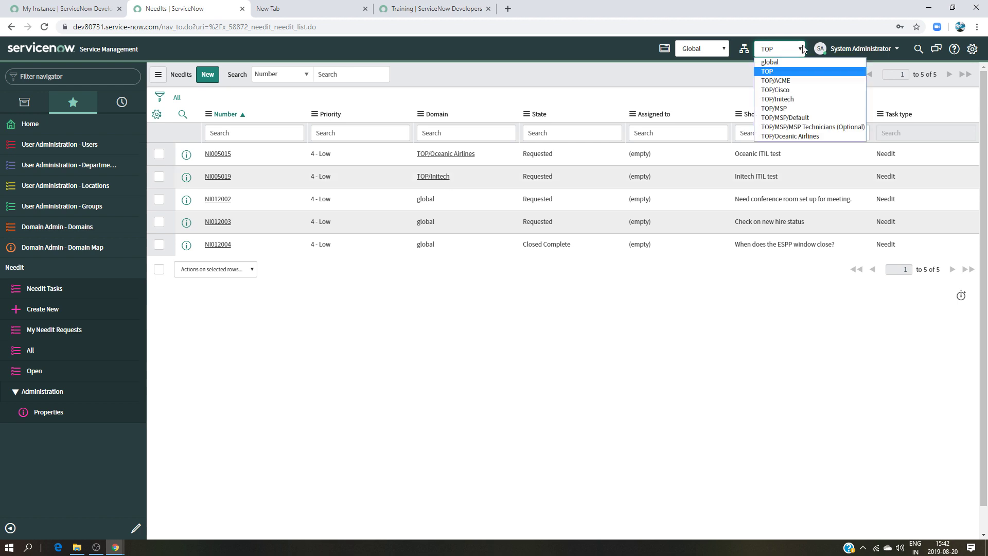
left_click(804, 100)
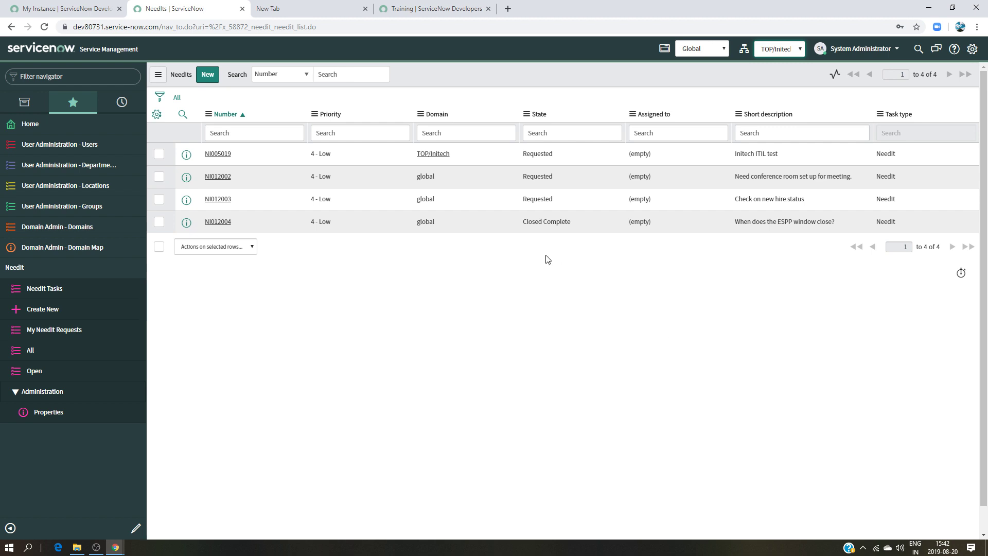
left_click(804, 49)
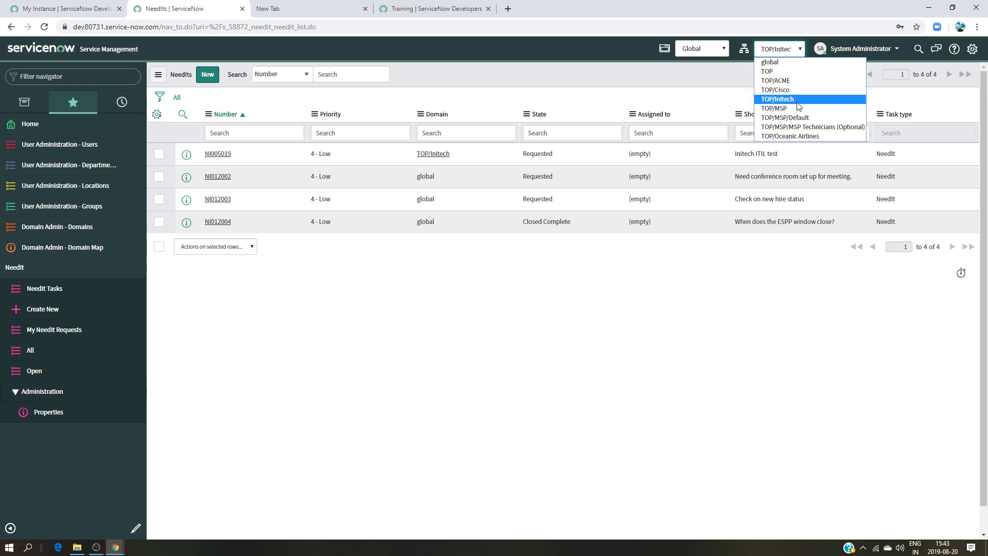
left_click(492, 76)
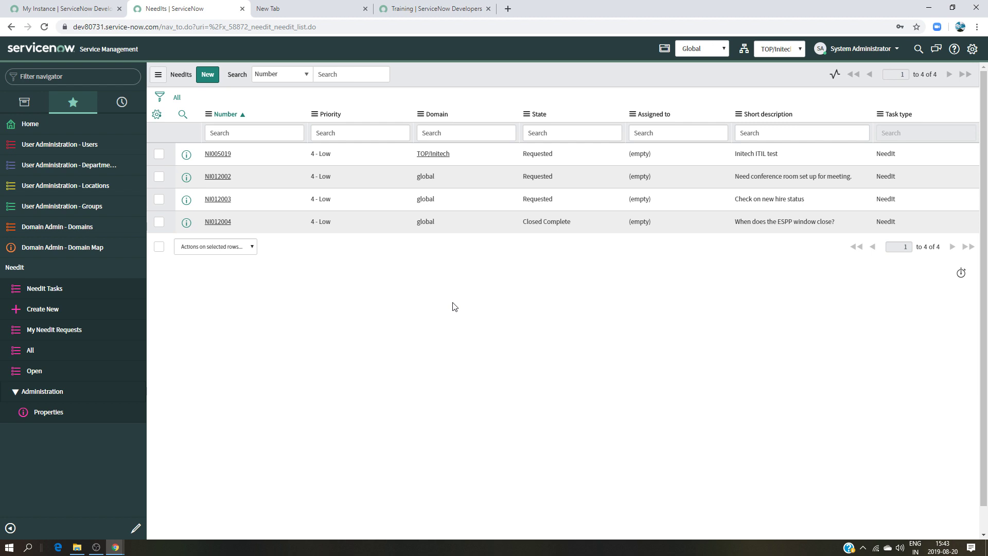
Open the Initech ITIL test record's form layout, edit the section in NeedIt, and add the Created by field.
left_click(222, 154)
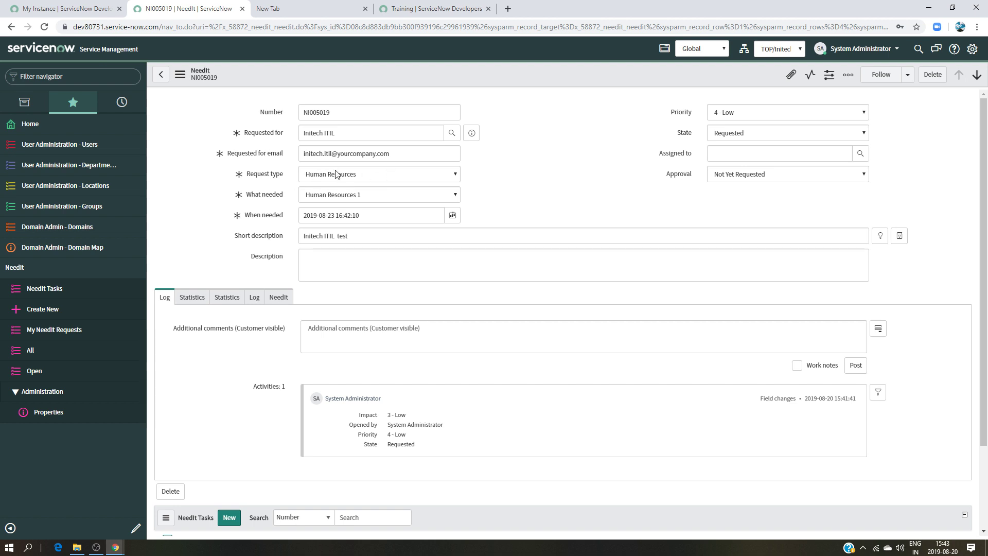
left_click(180, 74)
mouse_move(211, 149)
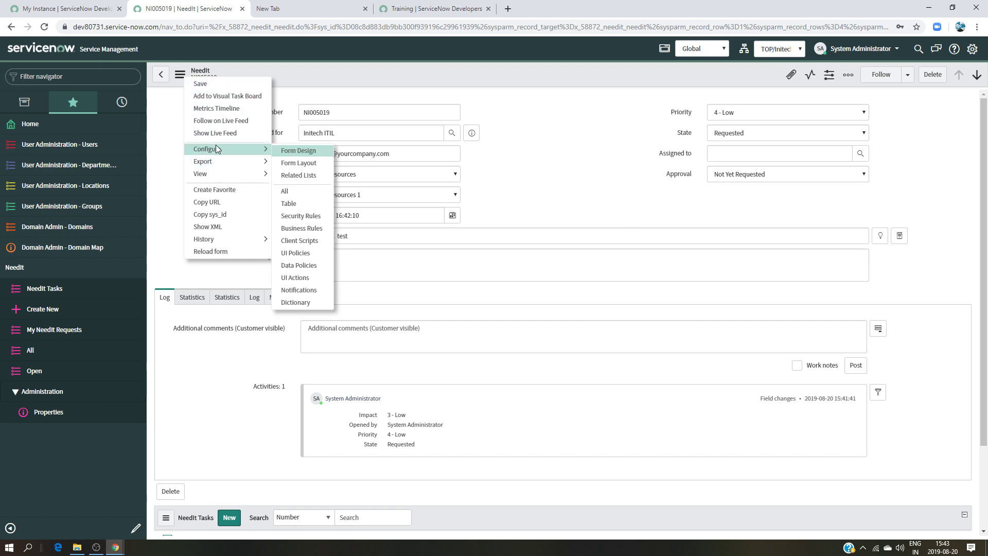
left_click(301, 164)
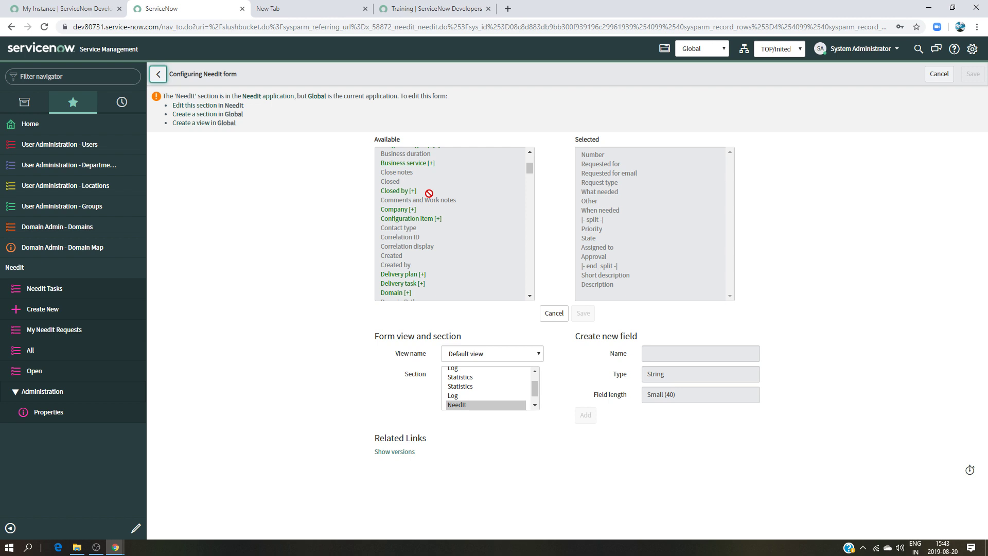
left_click(209, 105)
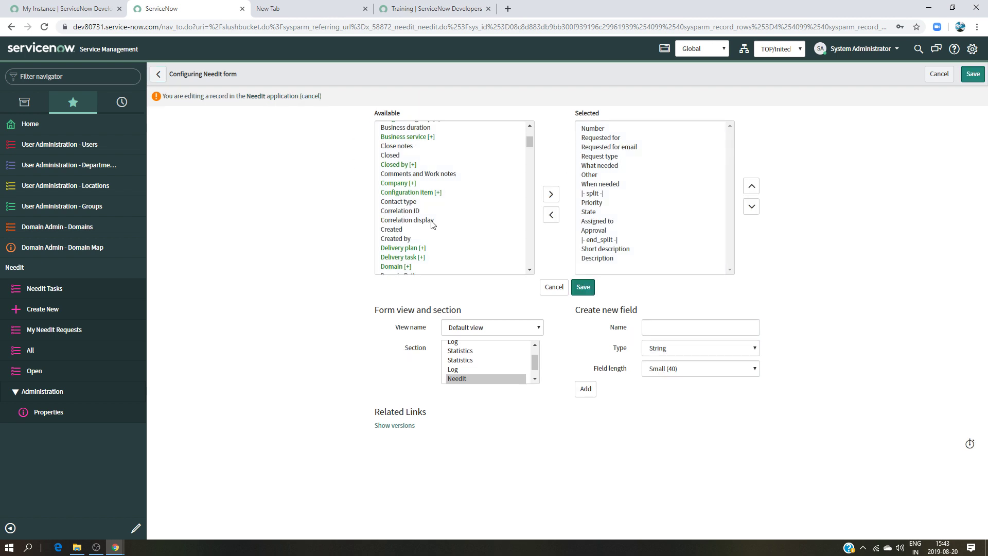
left_click(405, 239)
left_click(551, 194)
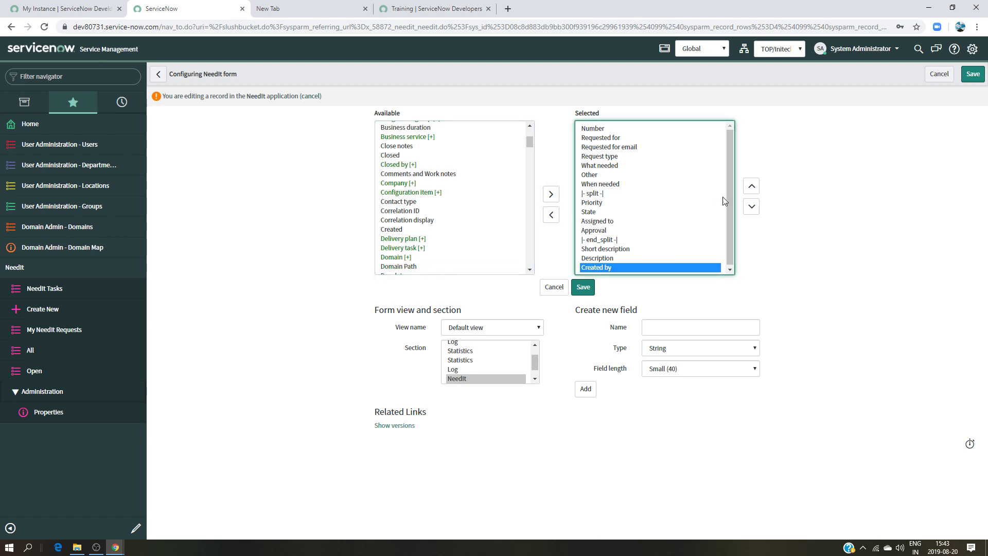
Move the Created by field up directly below Requested for and save the form layout.
left_click(751, 186)
left_click(751, 186)
left_click(751, 187)
left_click(752, 186)
left_click(751, 186)
left_click(751, 187)
left_click(584, 288)
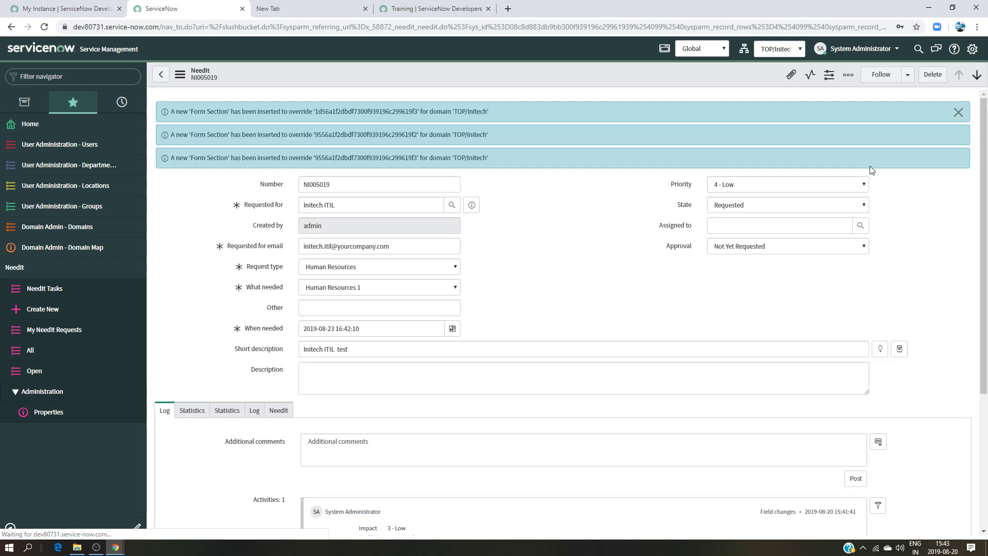
Change the current application to NeedIt and start a new NeedIt record in the TOP/Initech domain.
left_click(723, 49)
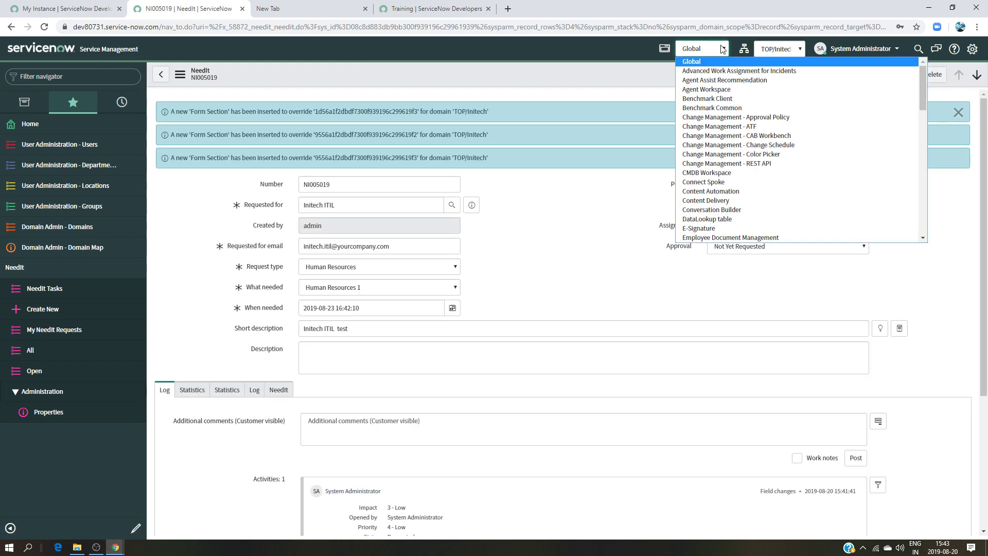
key("n")
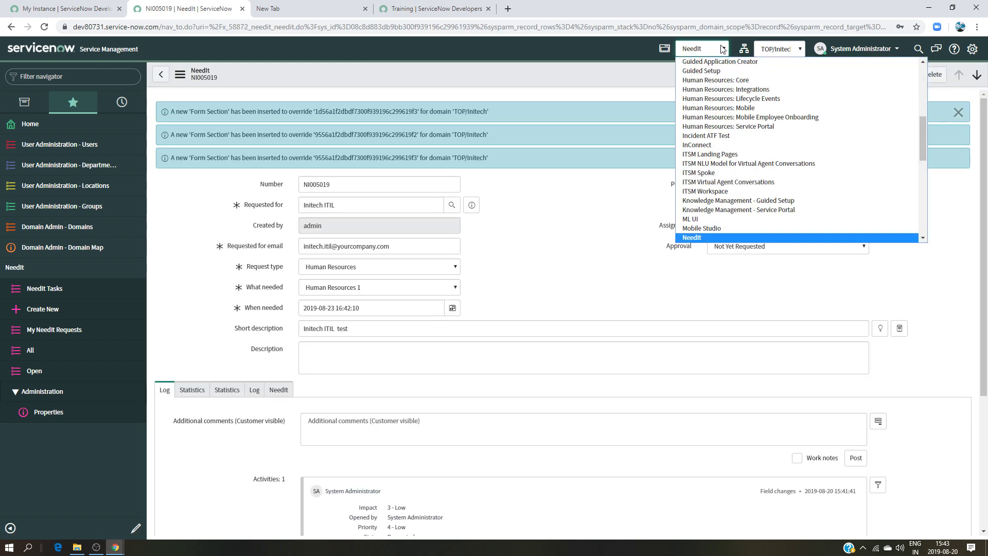
left_click(721, 236)
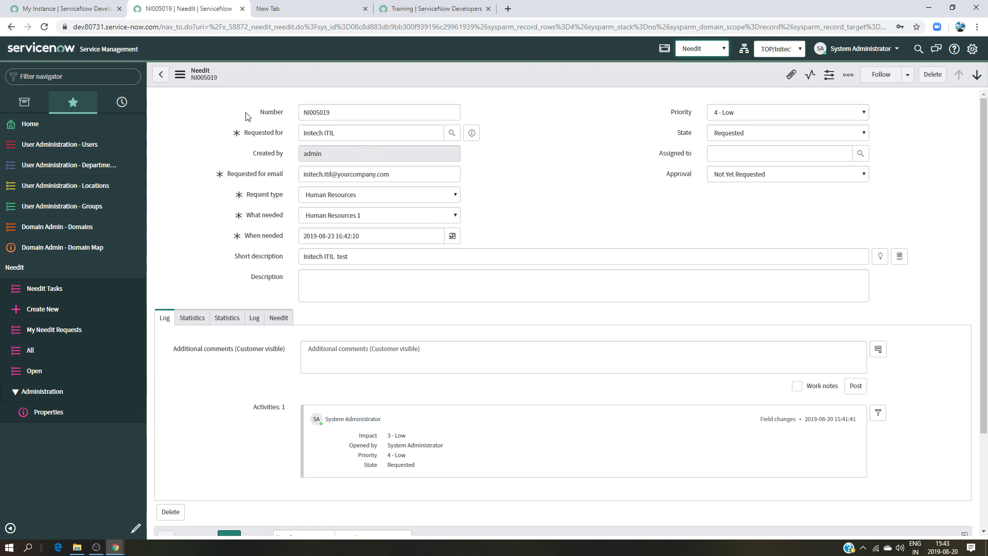
left_click(161, 74)
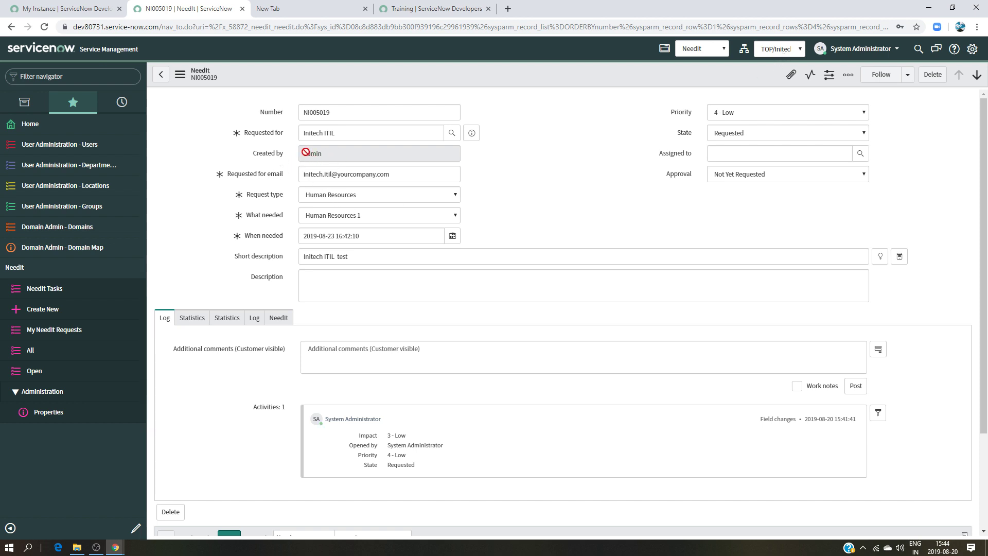
left_click(57, 309)
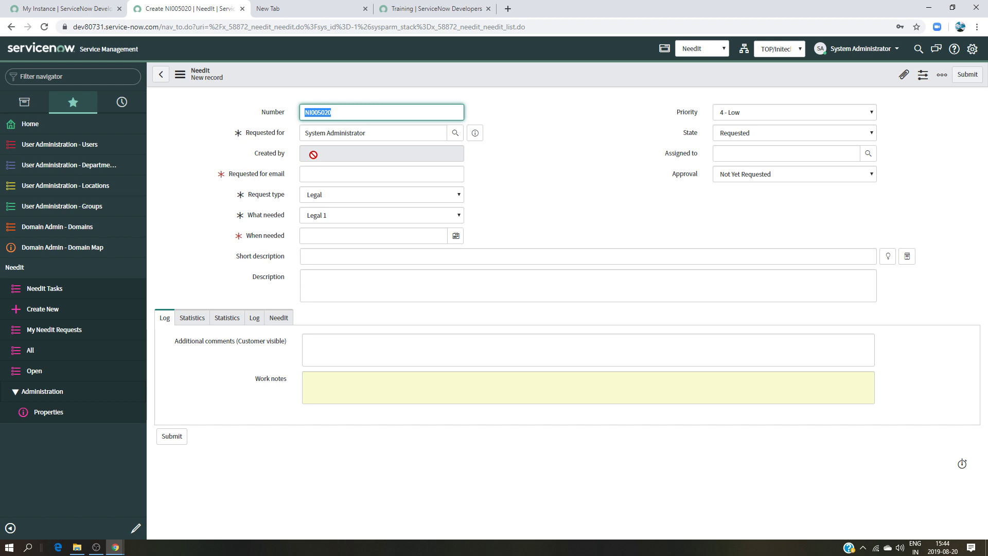
Switch the session domain to TOP/Oceanic Airlines, discarding the unsaved record, and start a new NeedIt record to examine its form fields.
left_click(798, 50)
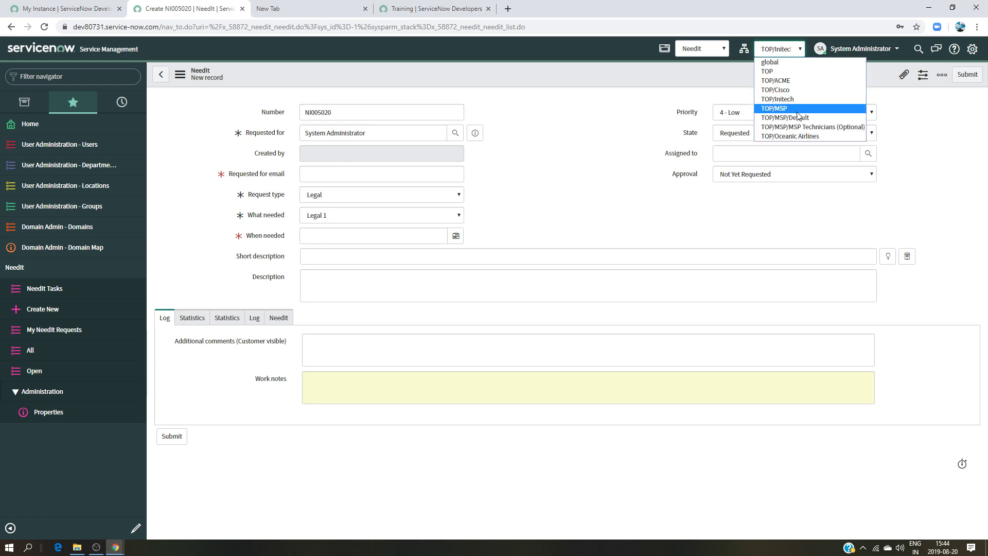
left_click(793, 137)
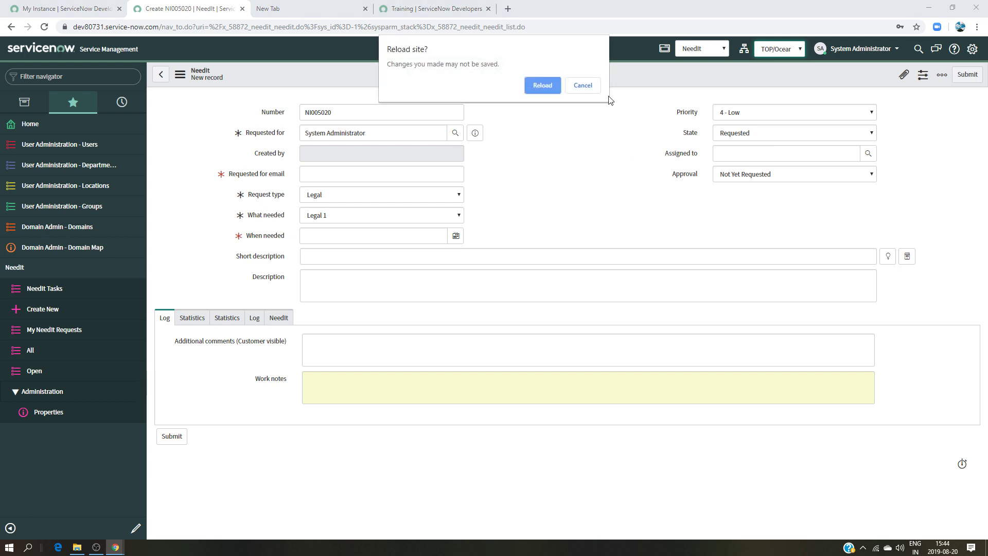
left_click(548, 86)
left_click(546, 104)
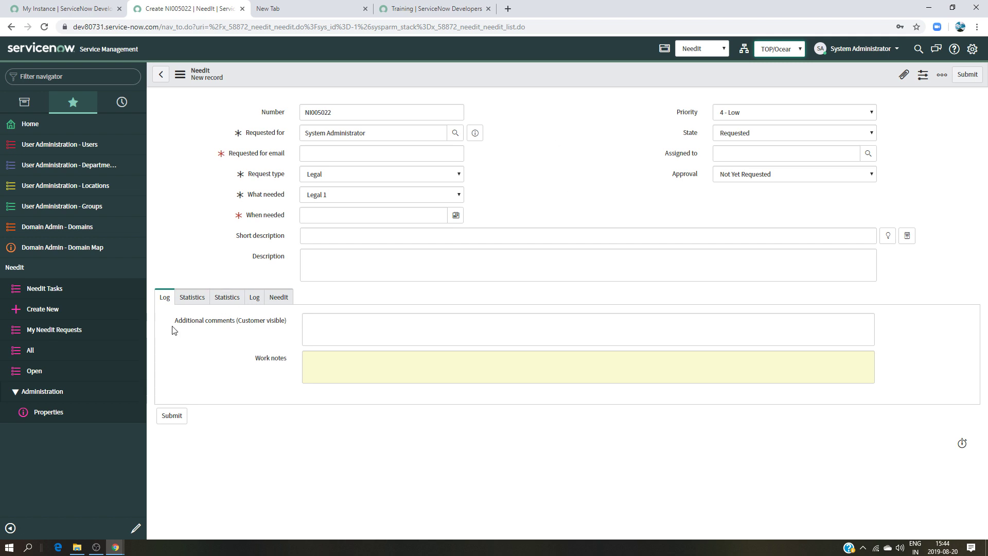
left_click(54, 320)
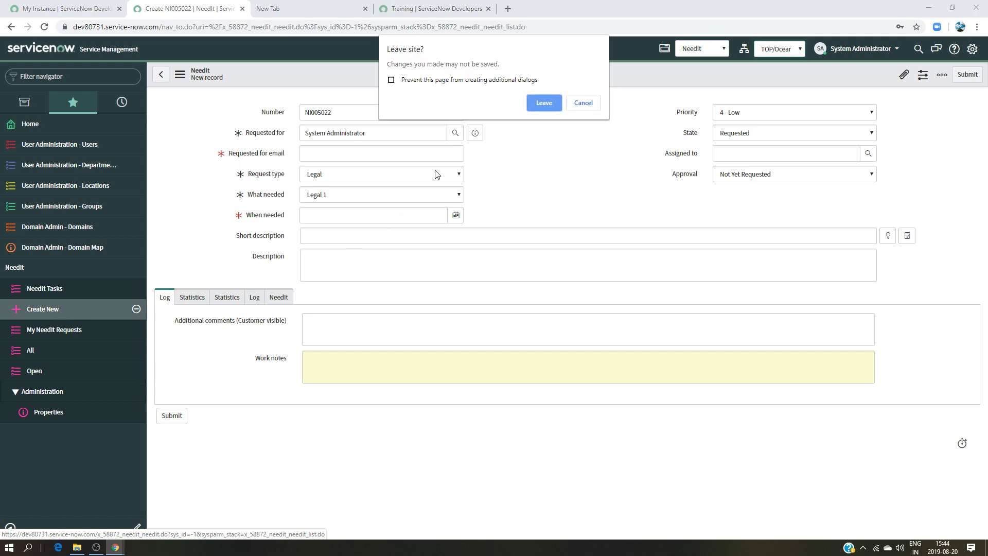
left_click(535, 105)
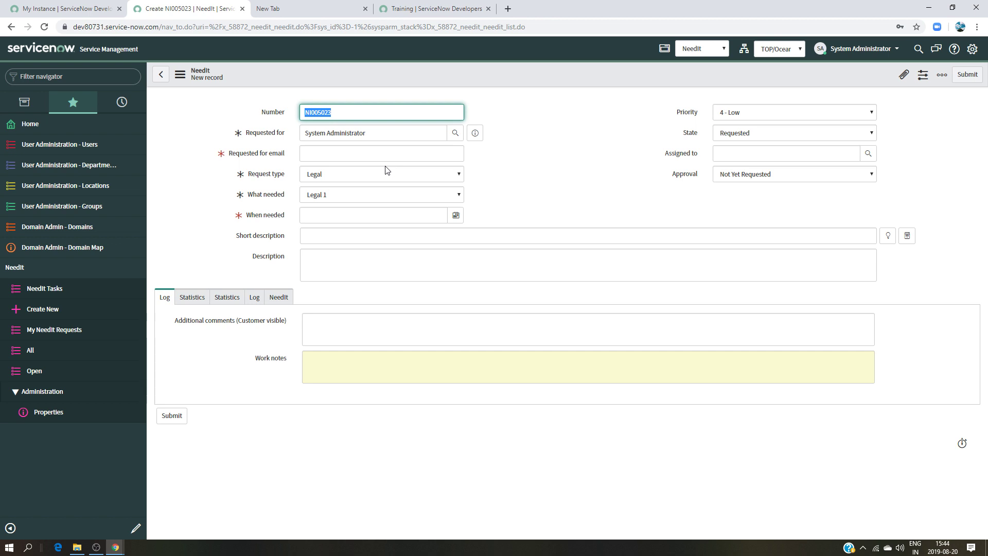
Switch the session domain to TOP/Initech, reloading the unsaved record, and compare the NeedIt form's fields.
left_click(789, 51)
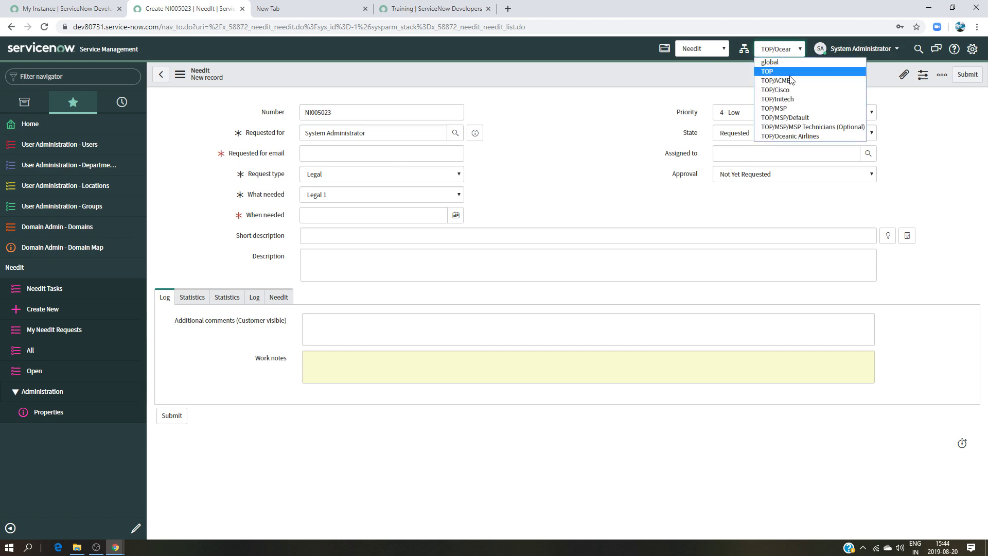
left_click(792, 99)
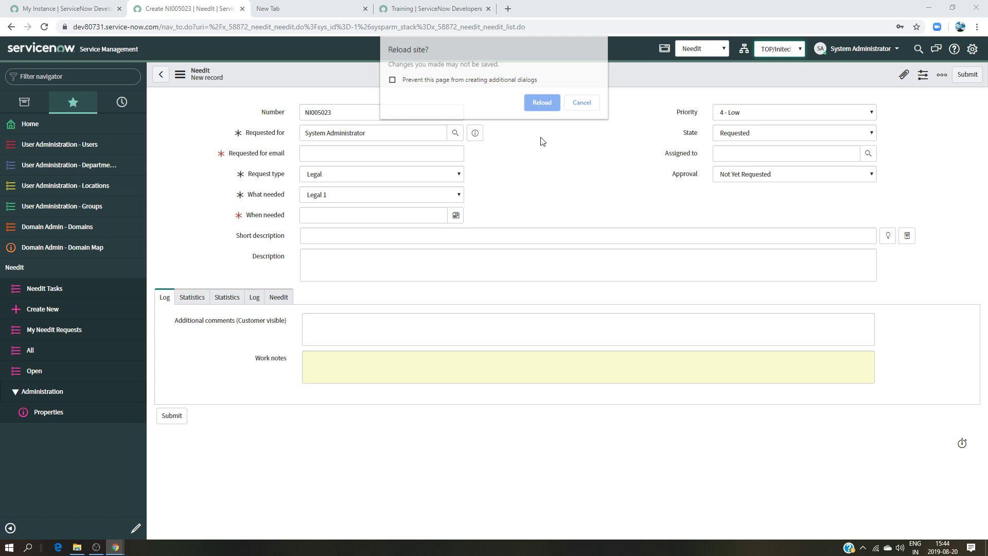
left_click(546, 105)
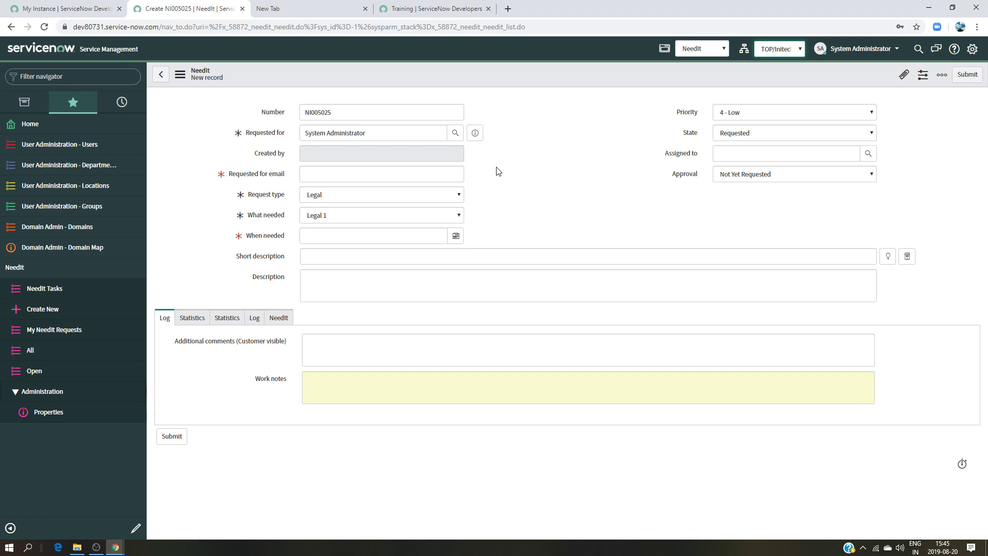
Leave the unsaved record for the NeedIt list and switch the session domain to TOP.
left_click(161, 75)
left_click(513, 142)
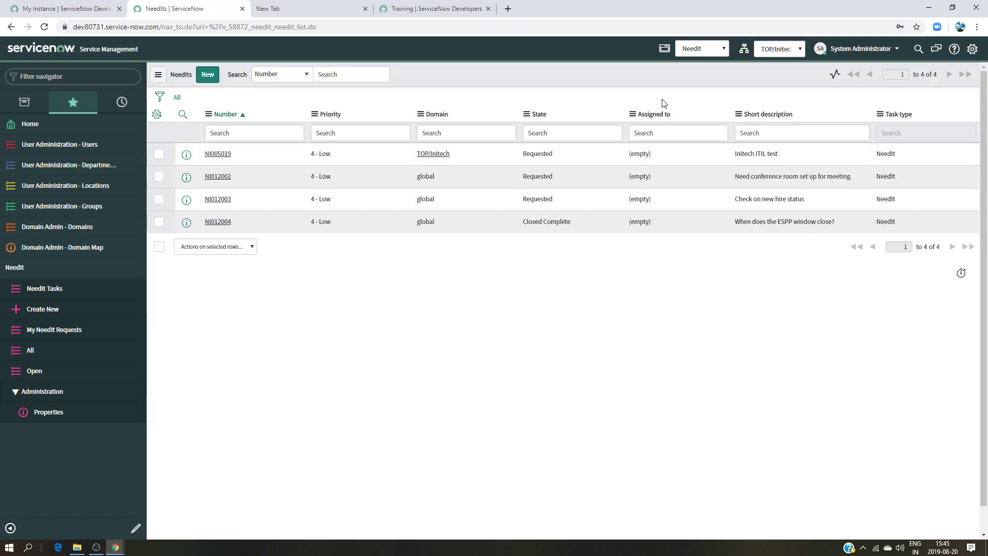
left_click(793, 50)
left_click(770, 73)
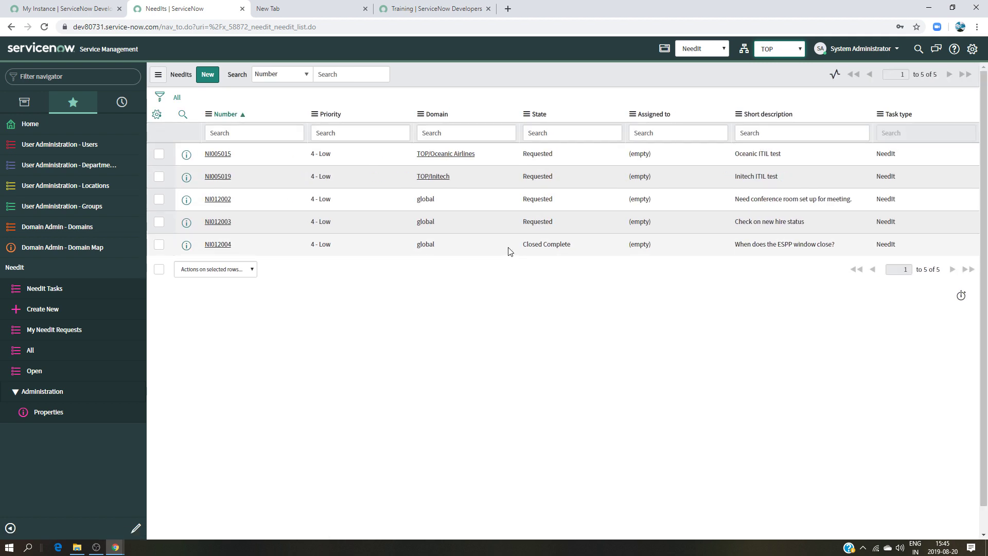
Open the "Initech ITIL test" NeedIt record and switch the session domain to TOP/Initech.
left_click(218, 176)
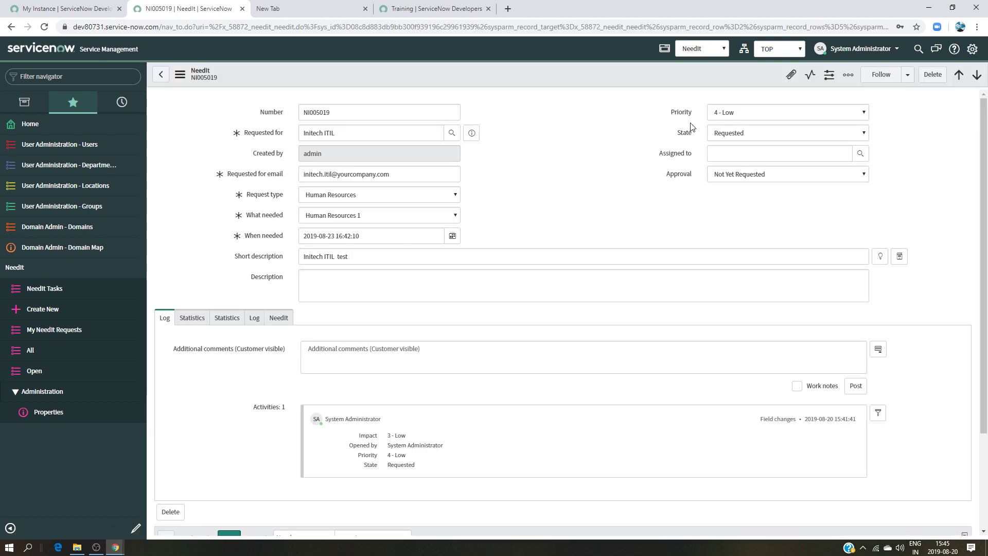
left_click(791, 46)
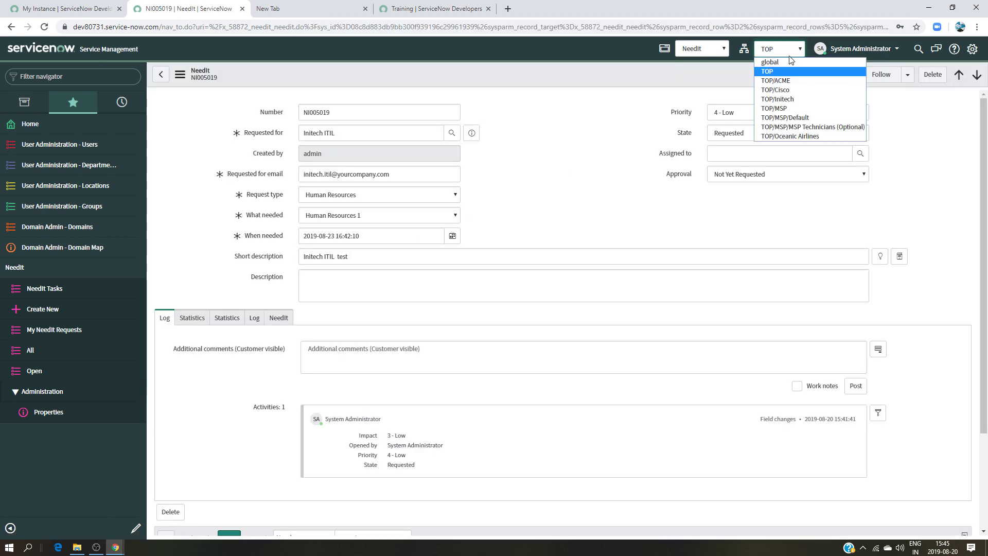
left_click(785, 98)
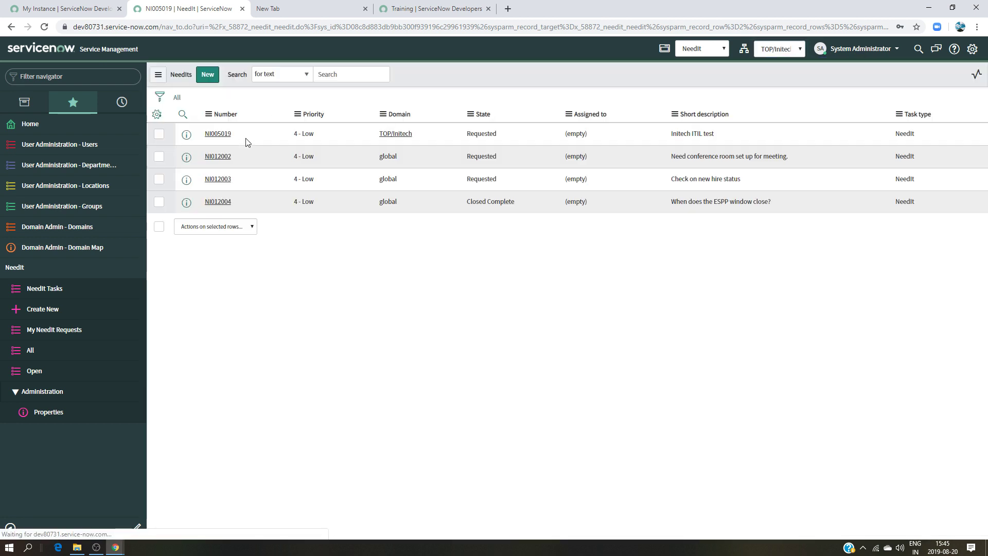
Switch the session domain back to TOP and open the "Oceanic ITIL test" NeedIt record.
left_click(770, 48)
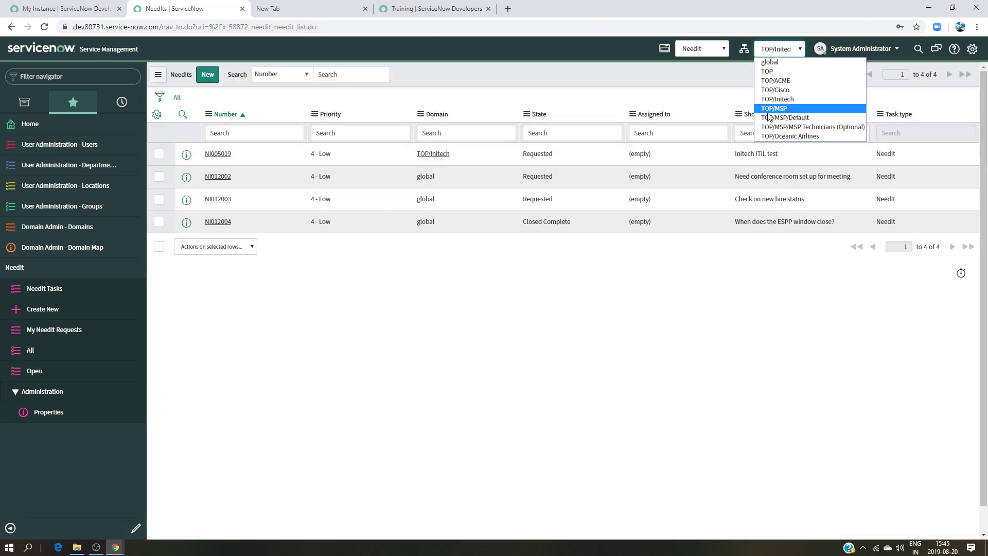
left_click(770, 62)
left_click(785, 49)
left_click(789, 73)
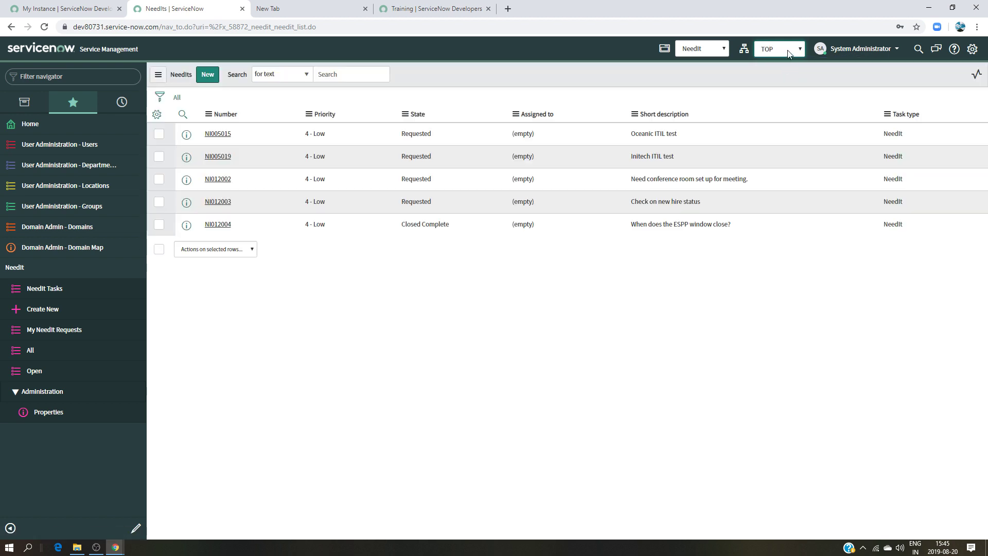
left_click(218, 154)
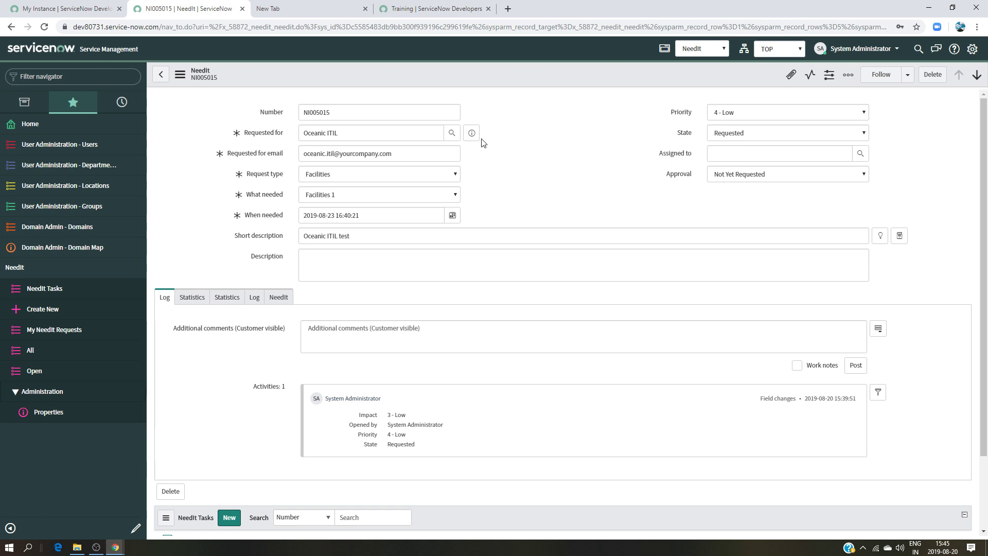
Examine which What needed choices are offered for the Facilities, Human Resources and Legal request types.
left_click(431, 175)
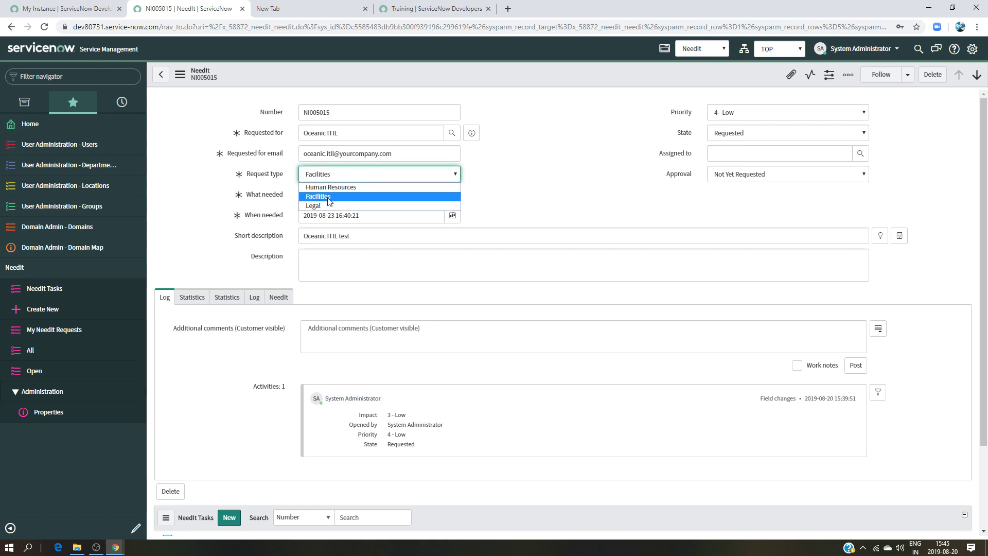
left_click(366, 201)
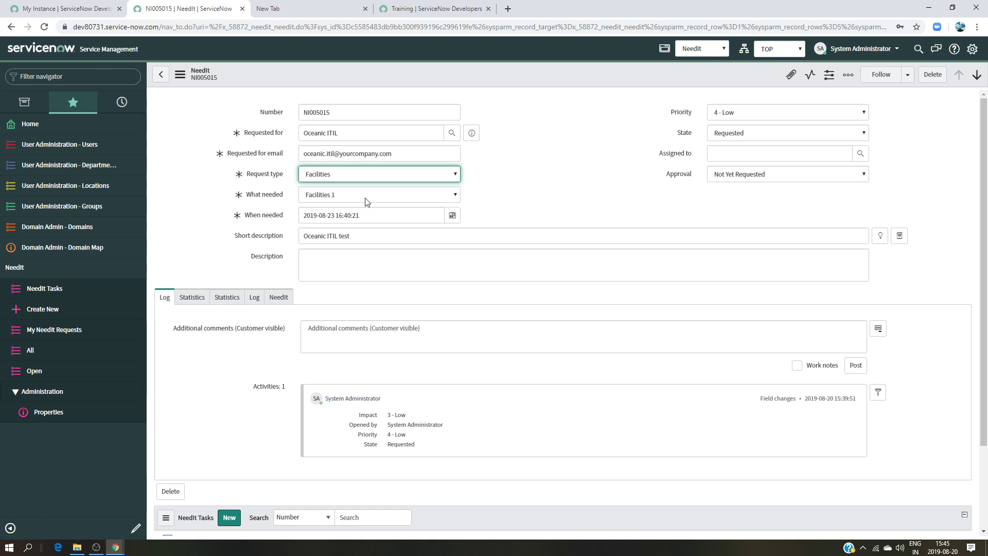
left_click(393, 198)
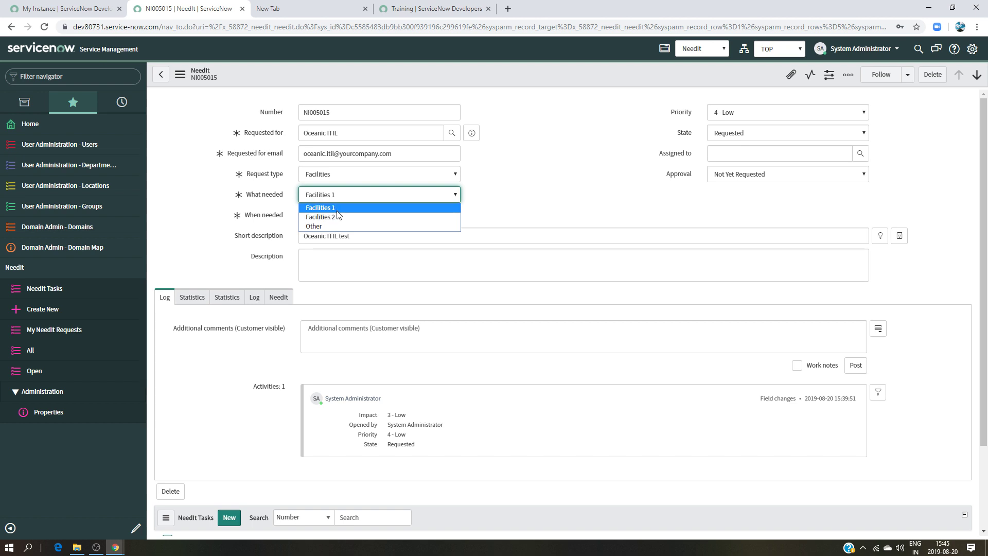
left_click(552, 161)
left_click(423, 174)
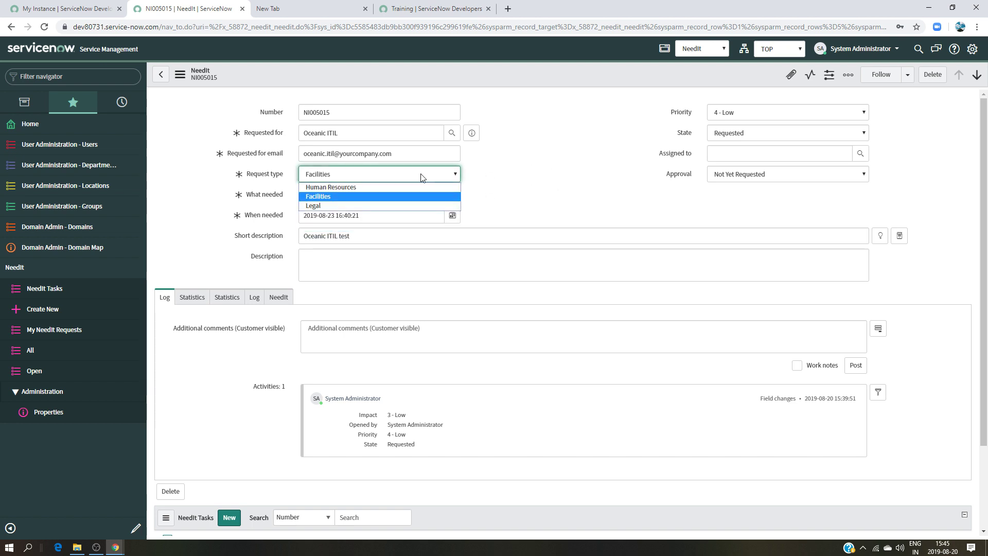
left_click(371, 188)
left_click(407, 196)
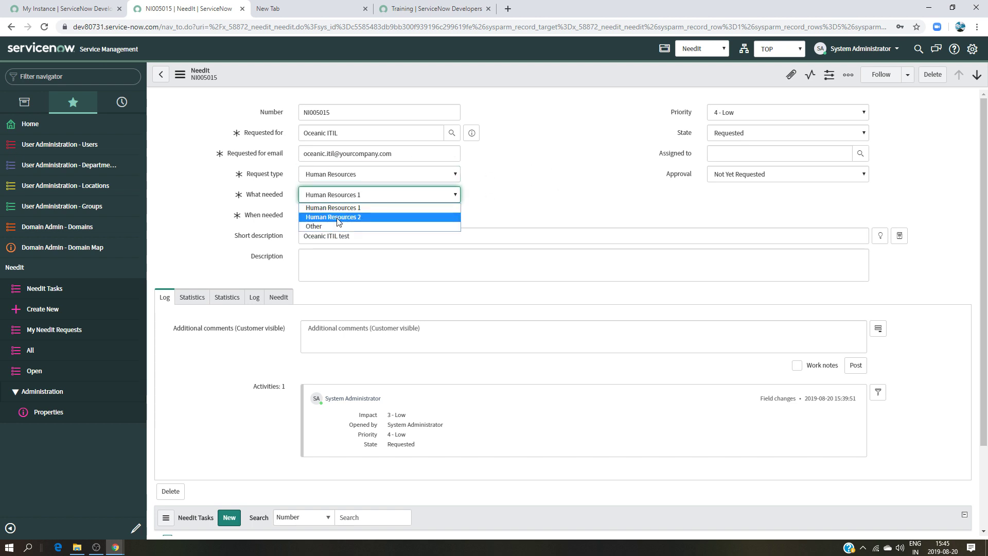
left_click(560, 165)
left_click(417, 175)
left_click(373, 205)
left_click(371, 200)
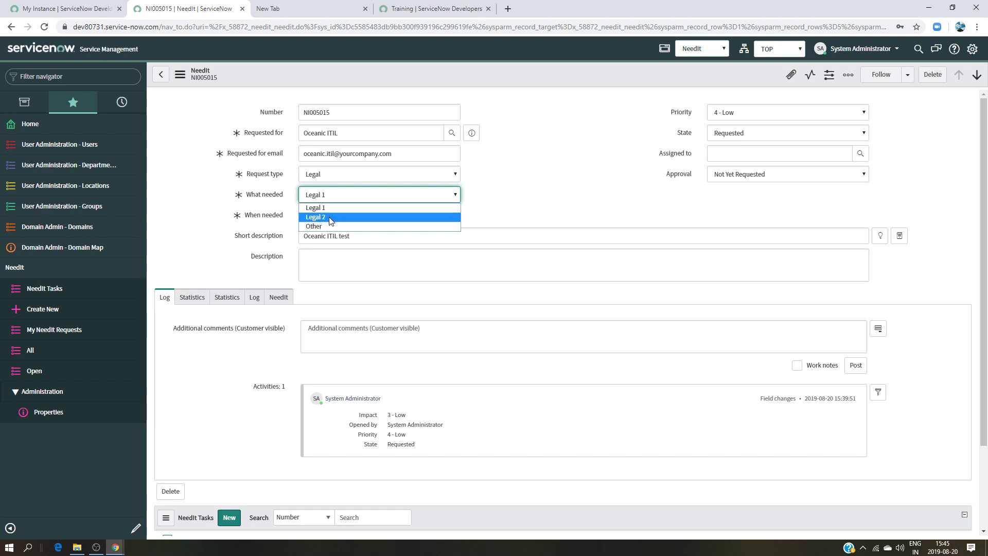
left_click(526, 181)
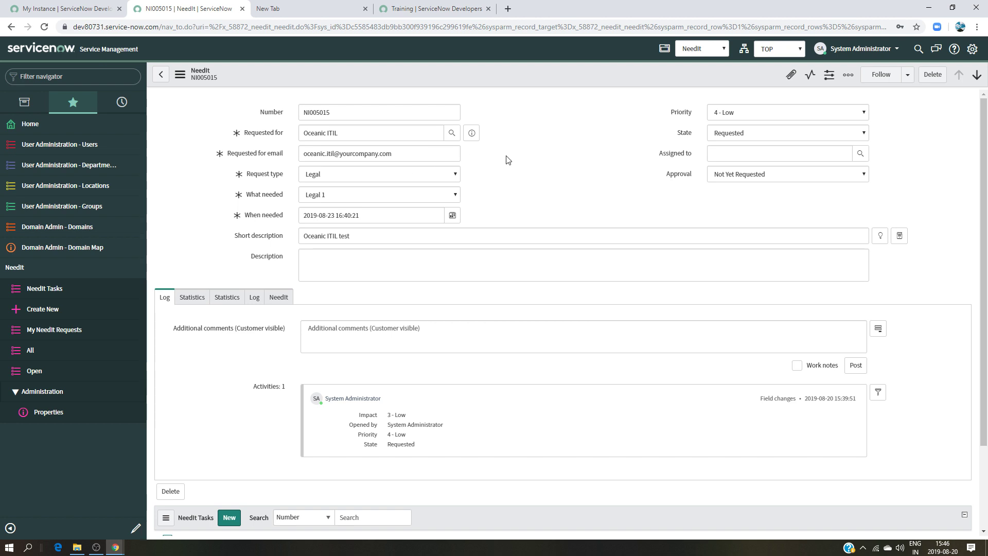
Recheck the What needed choices by cycling the Request type through Human Resources, Facilities and Legal.
left_click(419, 177)
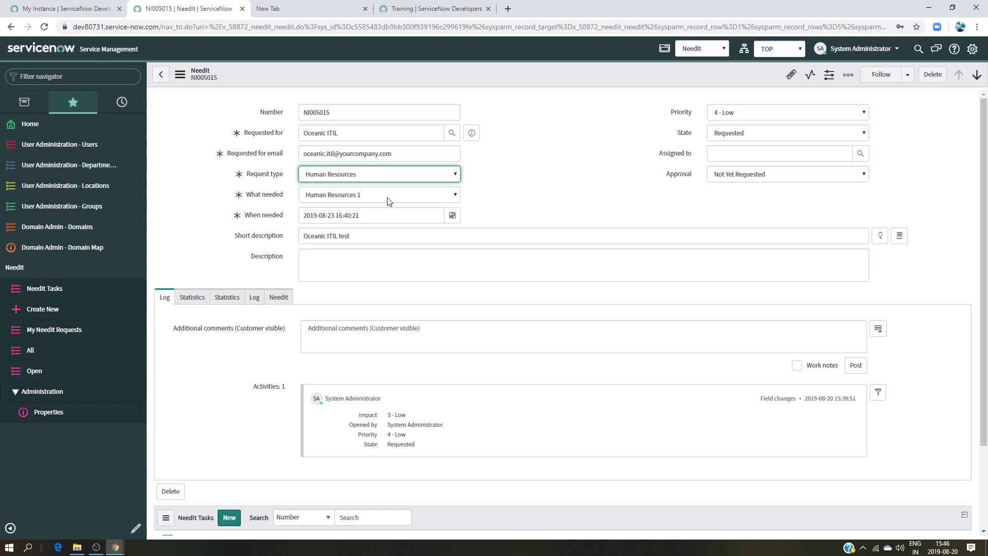
left_click(386, 195)
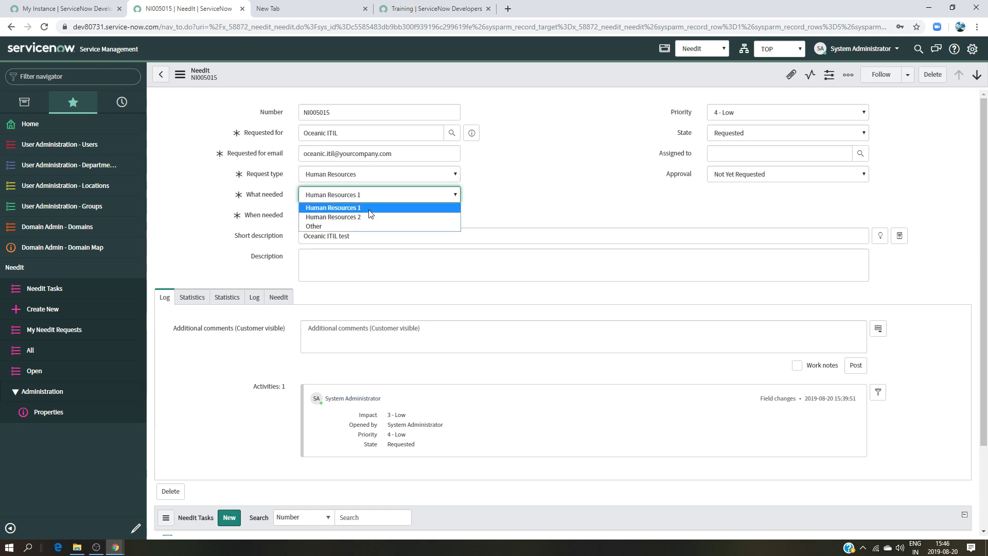
left_click(396, 175)
left_click(362, 194)
left_click(376, 194)
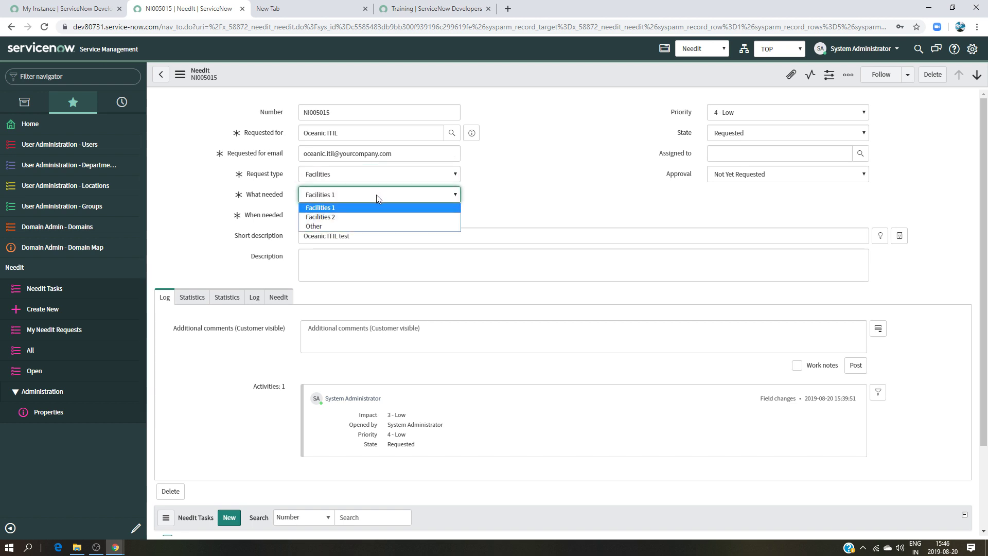
left_click(372, 175)
left_click(353, 209)
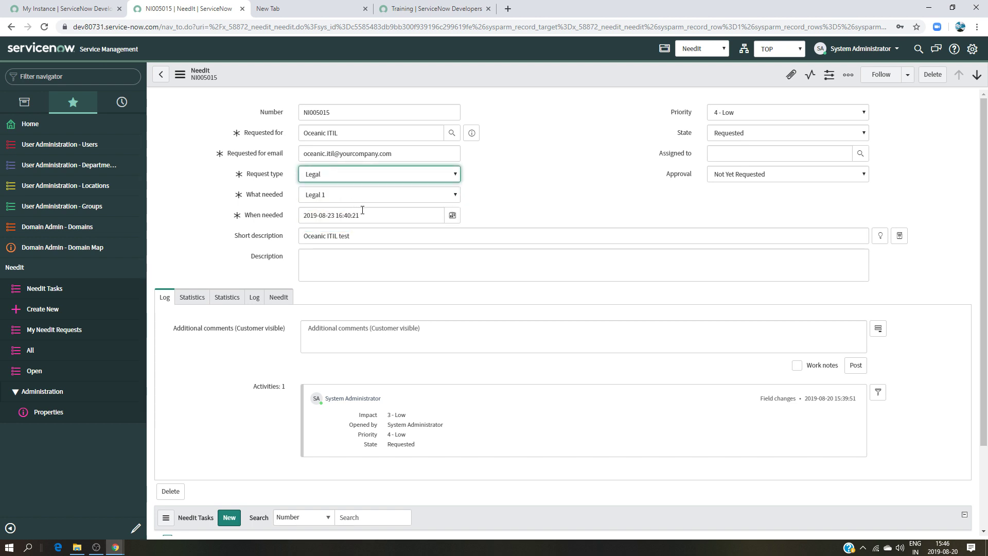
left_click(363, 197)
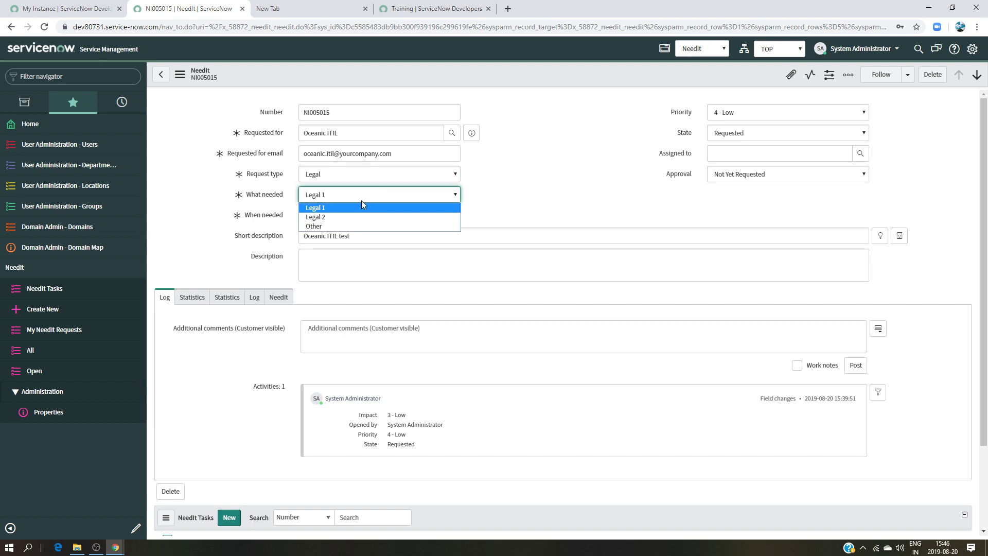
left_click(397, 206)
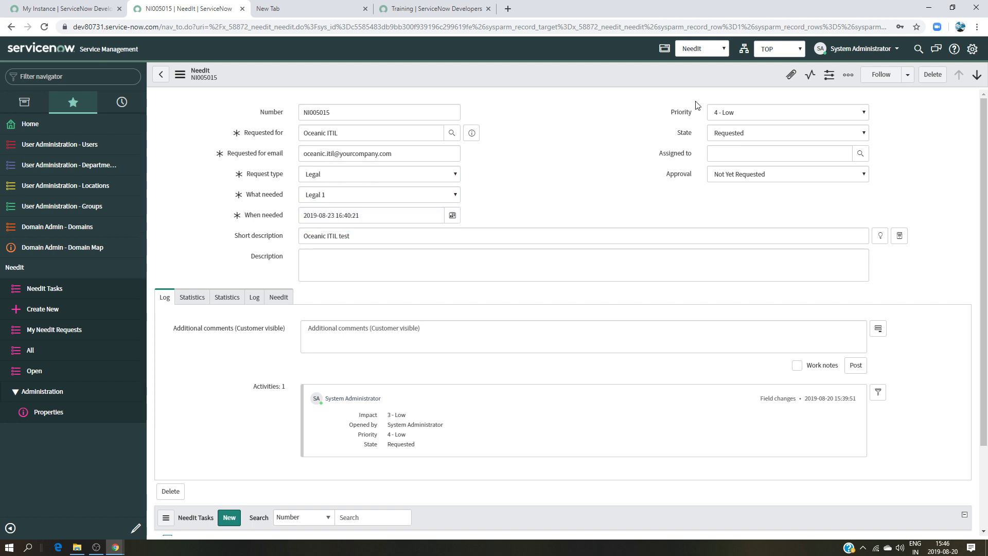
Switch the session domain to TOP/Oceanic Airlines, reloading the NeedIt record without saving its changes.
left_click(801, 49)
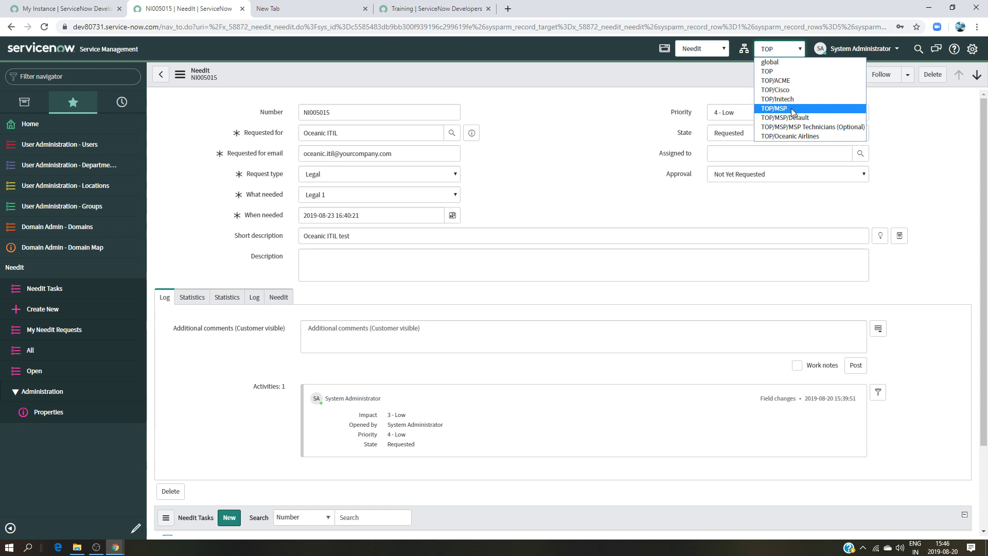
left_click(798, 136)
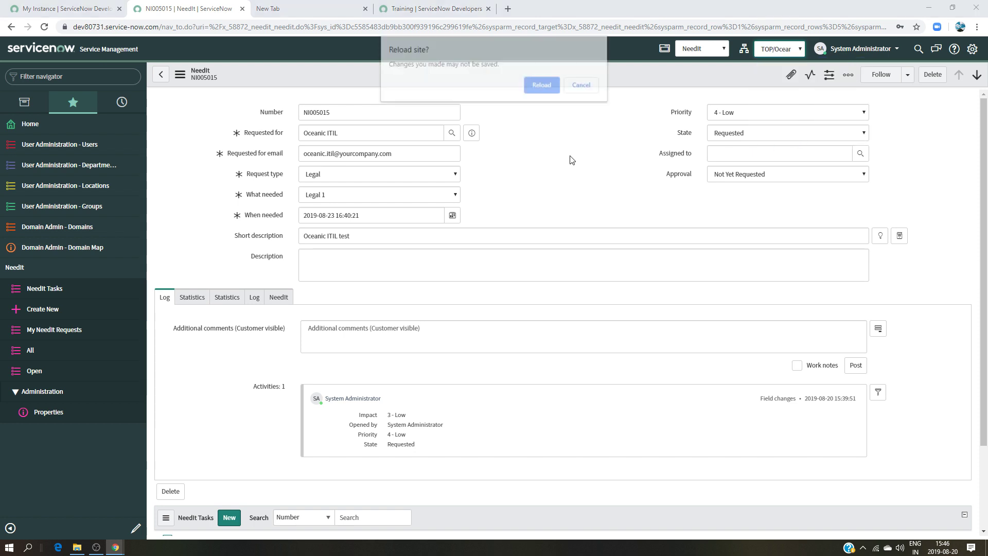
left_click(548, 85)
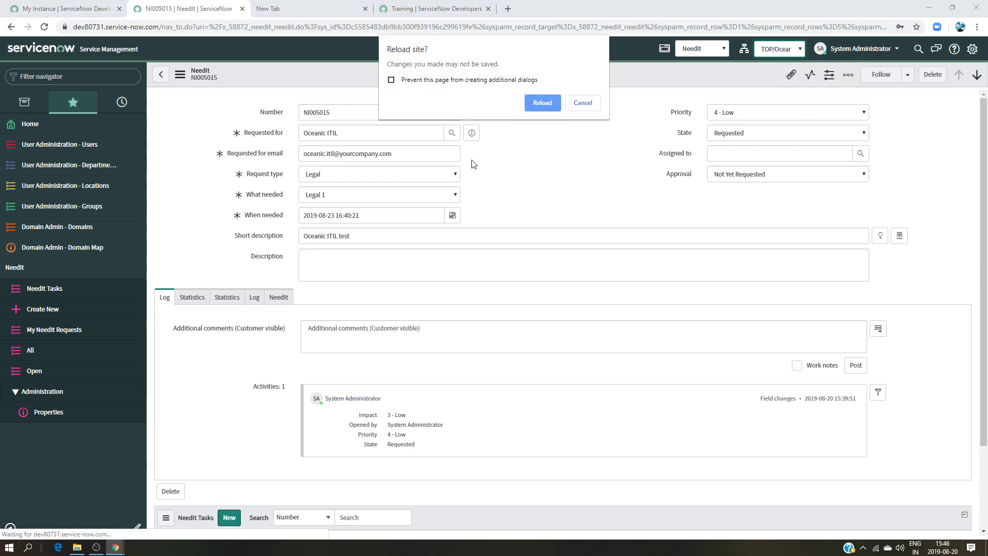
left_click(541, 101)
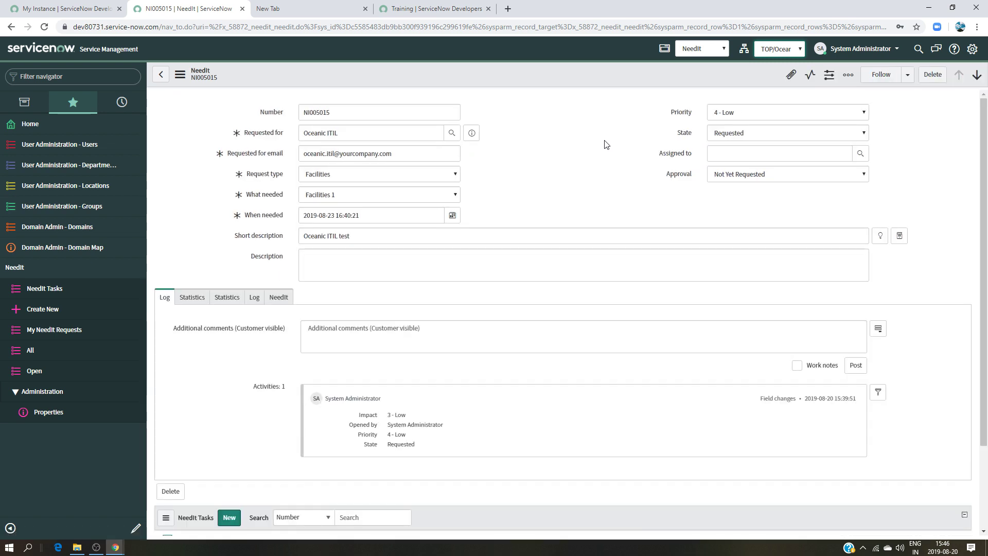
List the client scripts configured for the NeedIt form and open the NeedIt Request Type Options script.
left_click(179, 76)
mouse_move(231, 152)
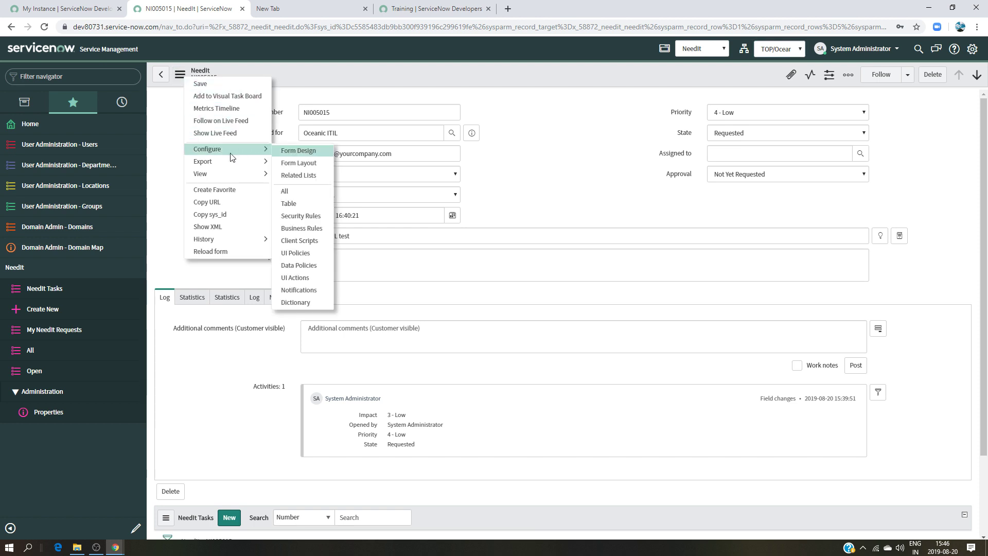
left_click(305, 133)
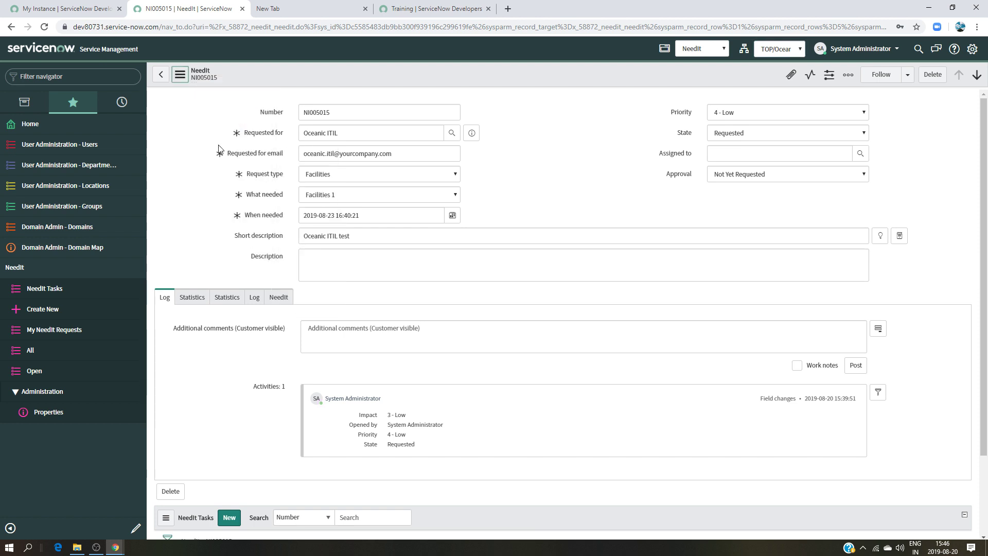
left_click(181, 76)
mouse_move(226, 149)
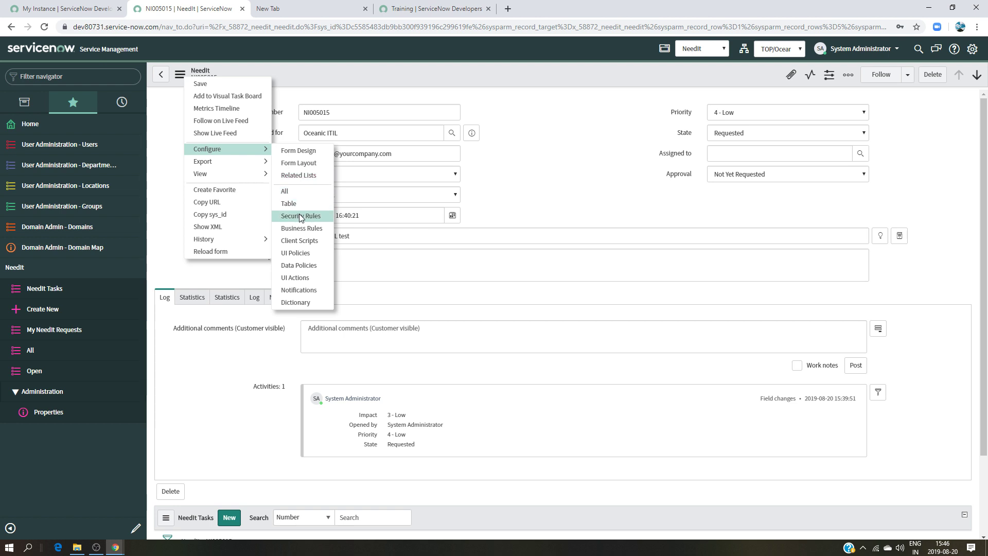
left_click(302, 245)
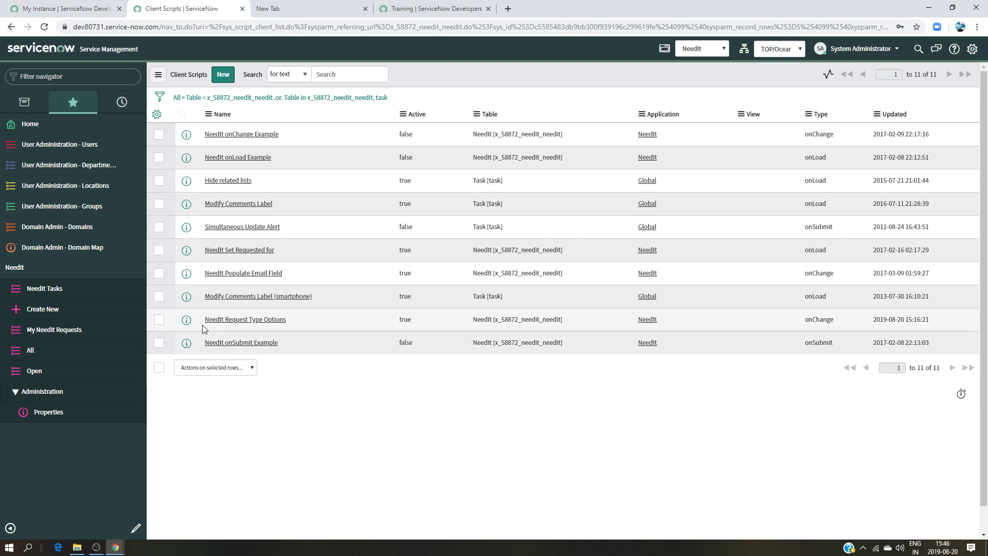
left_click(253, 324)
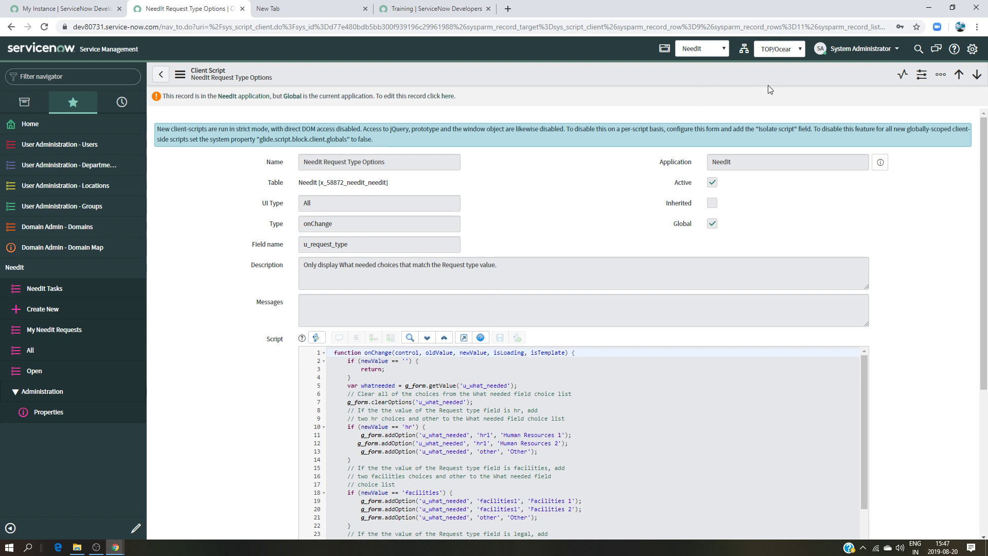
Enable editing of the client script and delete the lines adding the Human Resources 2 and Facilities 2 options.
left_click(448, 96)
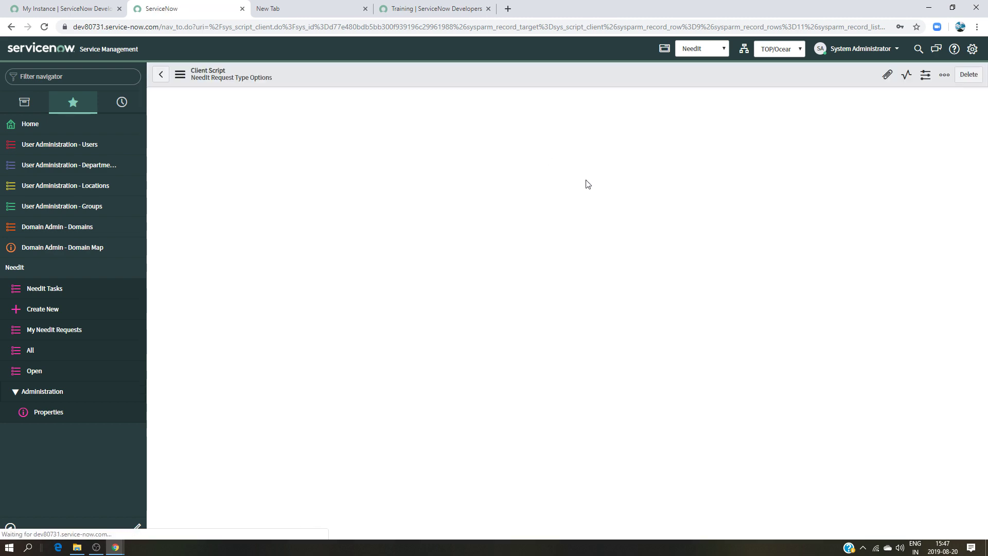
scroll(439, 300, "down", 2)
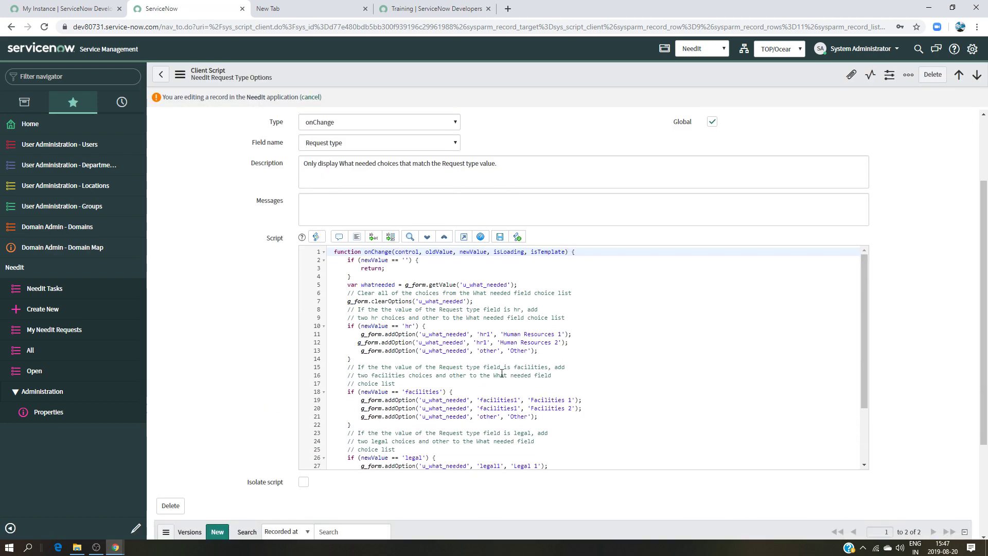
left_click_drag(568, 343, 357, 345)
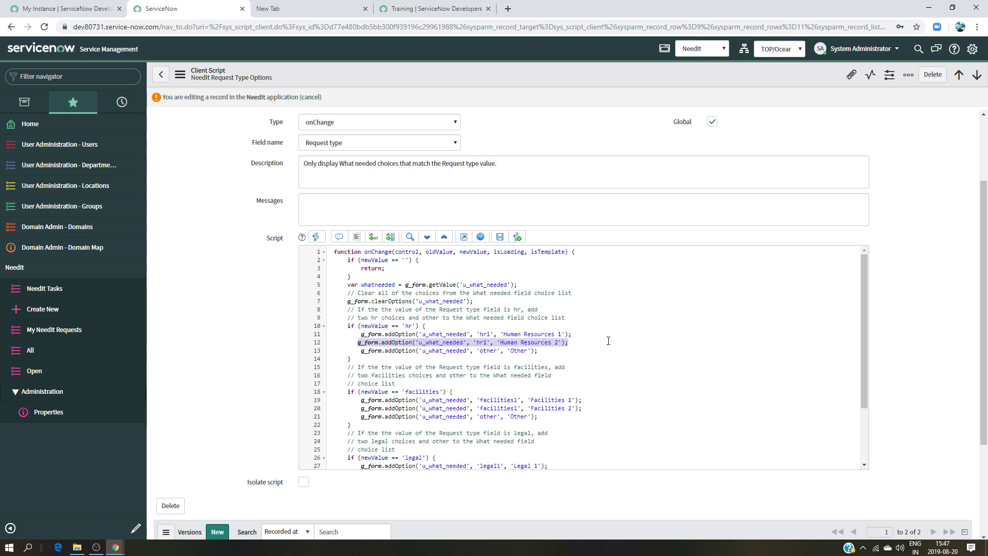
key("Delete")
left_click_drag(584, 408, 359, 411)
key("Delete")
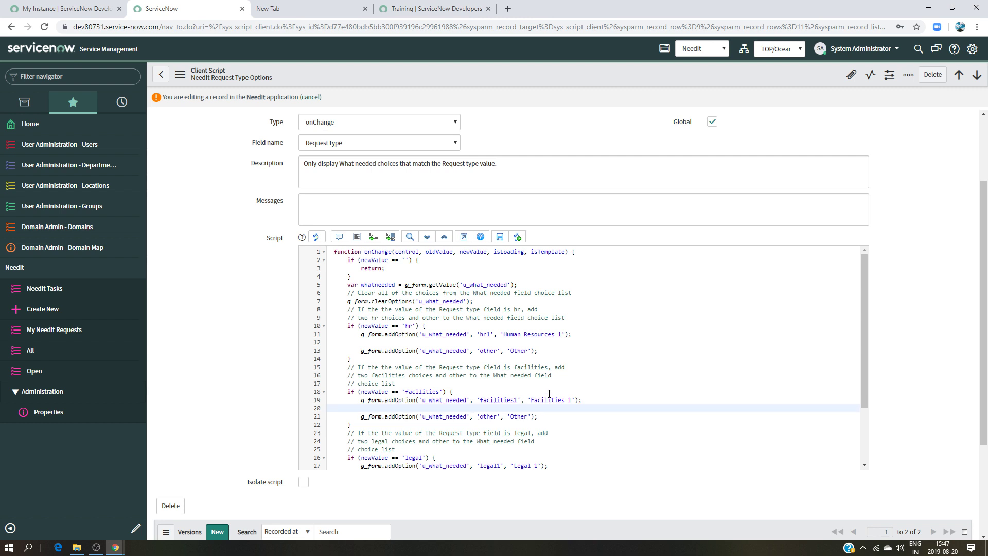
Delete the script line adding the Legal 2 option and save the client script.
scroll(550, 393, "down", 3)
left_click_drag(554, 398, 361, 397)
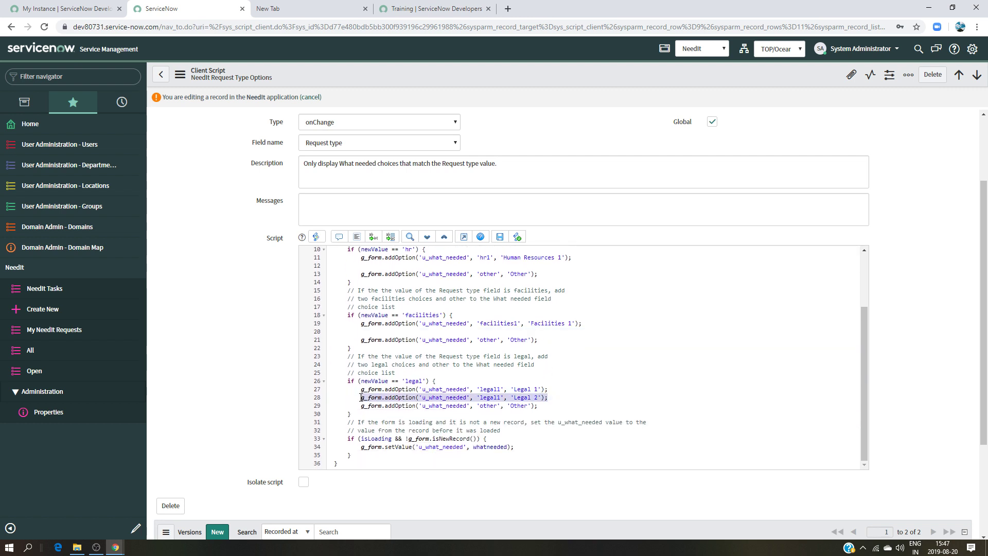
key("Delete")
scroll(249, 298, "up", 3)
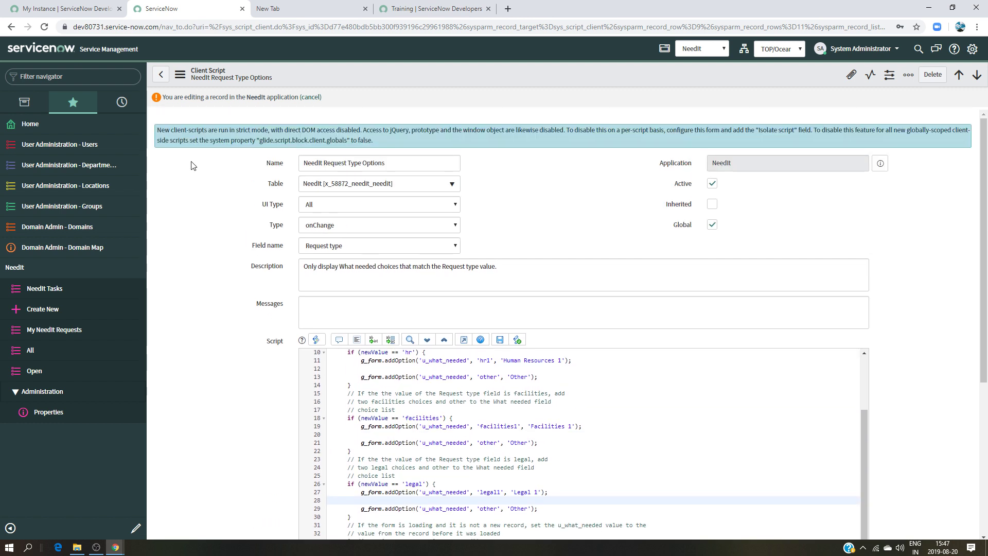
left_click(178, 78)
left_click(200, 84)
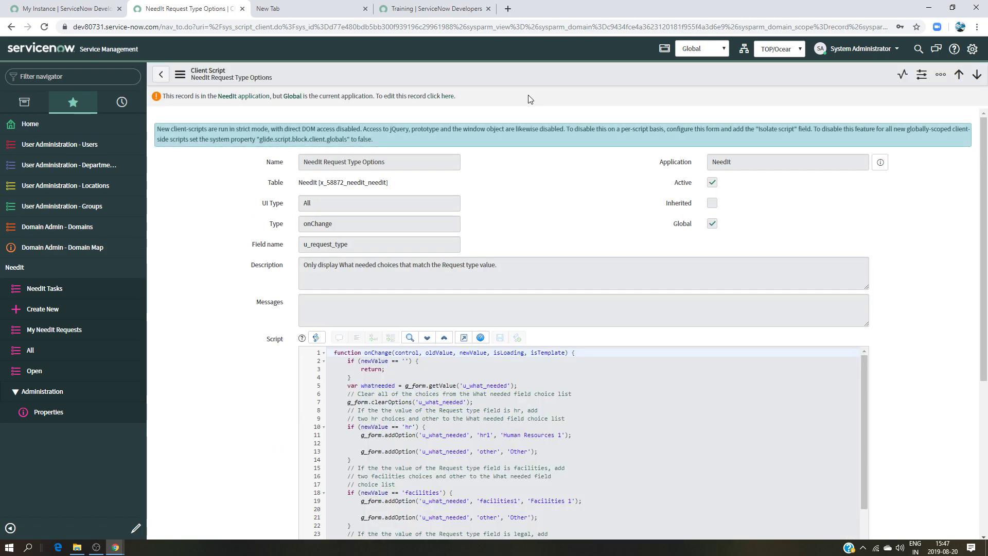
Review the saved NeedIt Request Type Options script and list all NeedIt records.
scroll(636, 309, "down", 2)
scroll(637, 320, "up", 2)
left_click(163, 75)
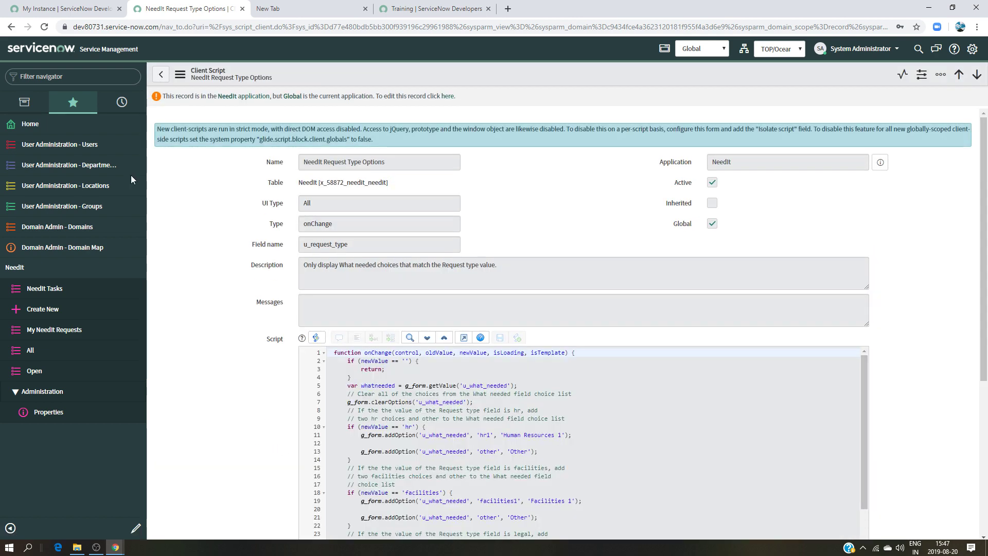
left_click(46, 349)
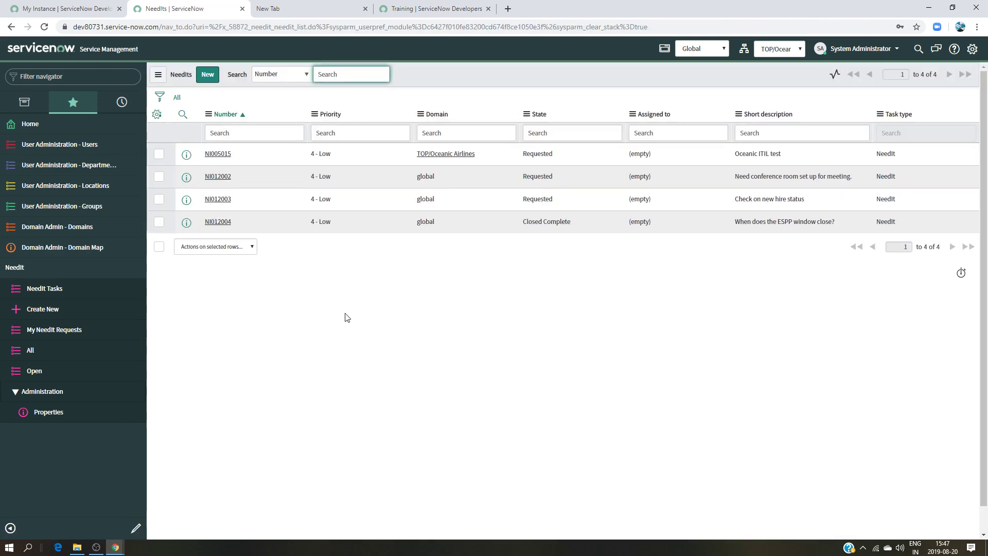
Close the instance session, request an admin password reset for dev80731 in the developer portal, and reopen the instance as administrator.
left_click(242, 8)
left_click(62, 9)
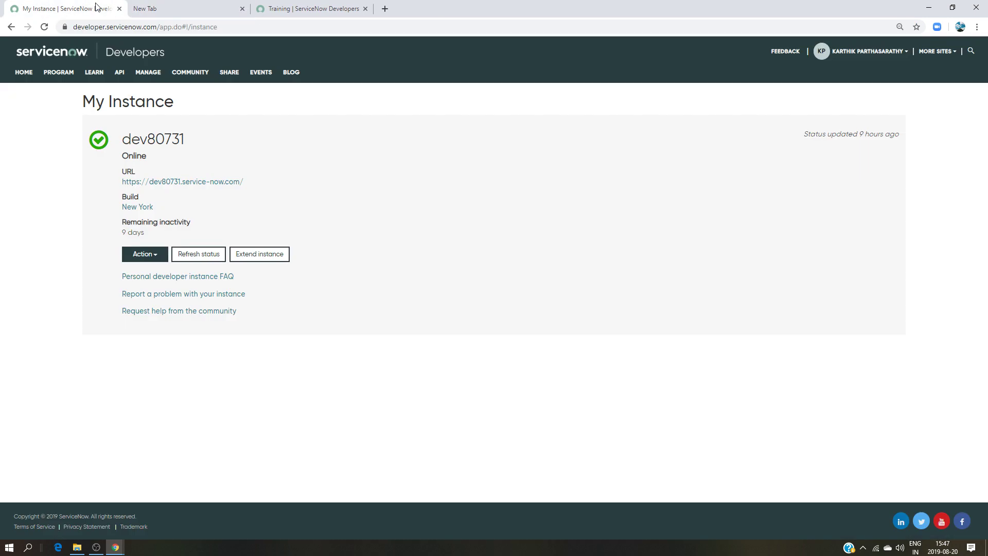
left_click(146, 256)
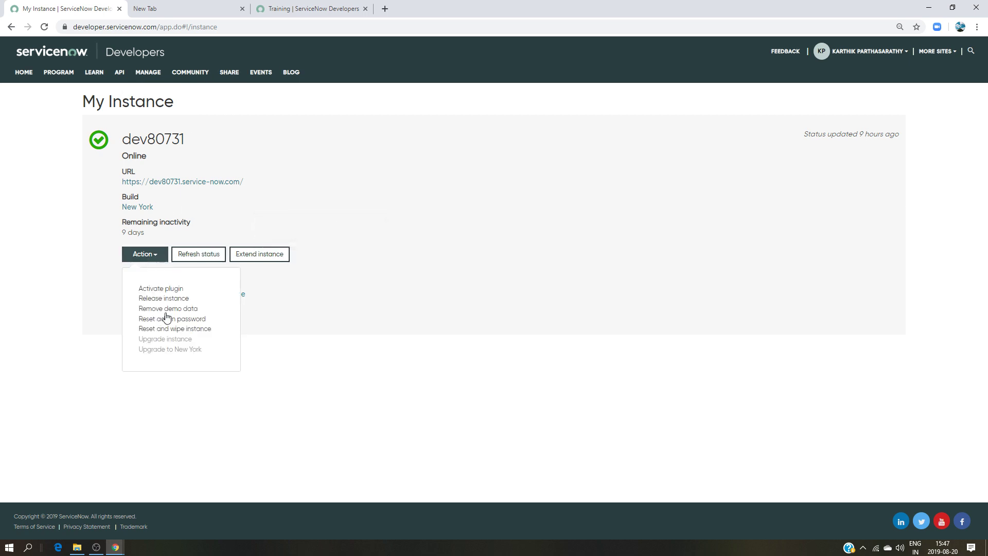
left_click(174, 317)
left_click(632, 153)
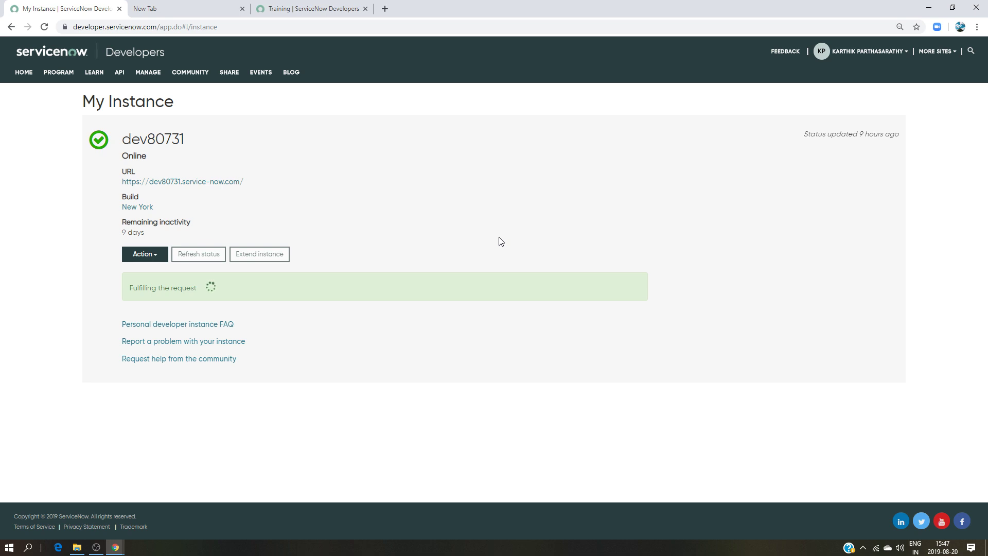
left_click(479, 289)
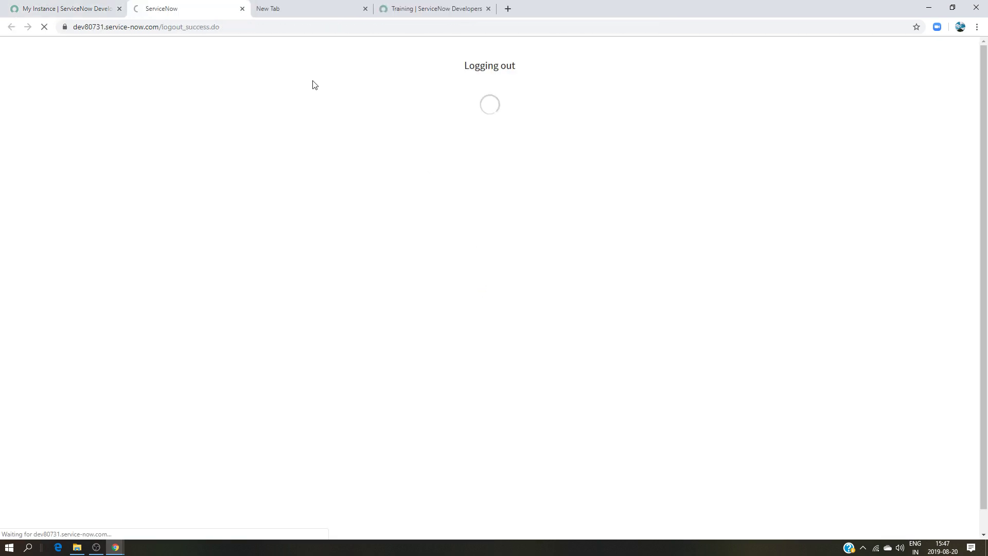
left_click(242, 9)
left_click(479, 289)
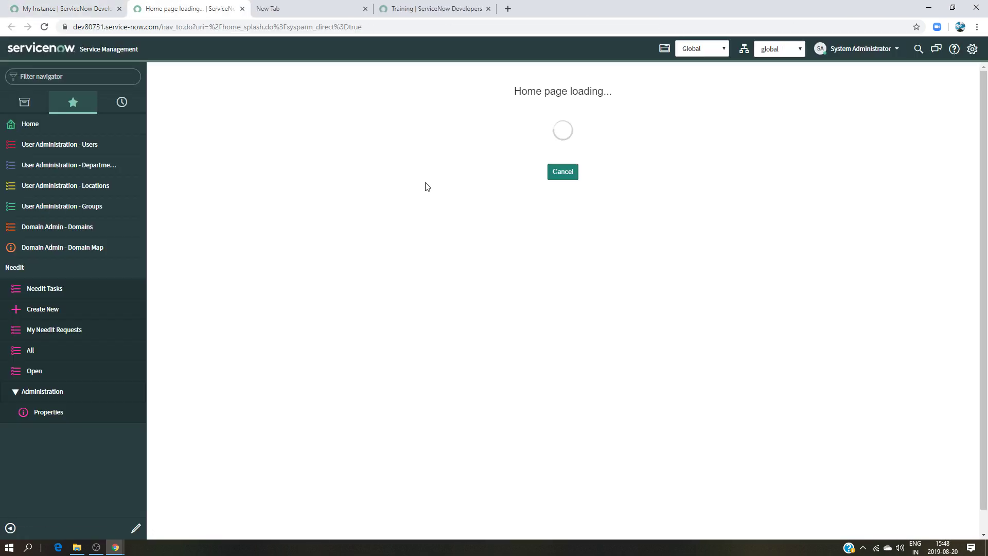
Set the current application scope to NeedIt.
left_click(708, 49)
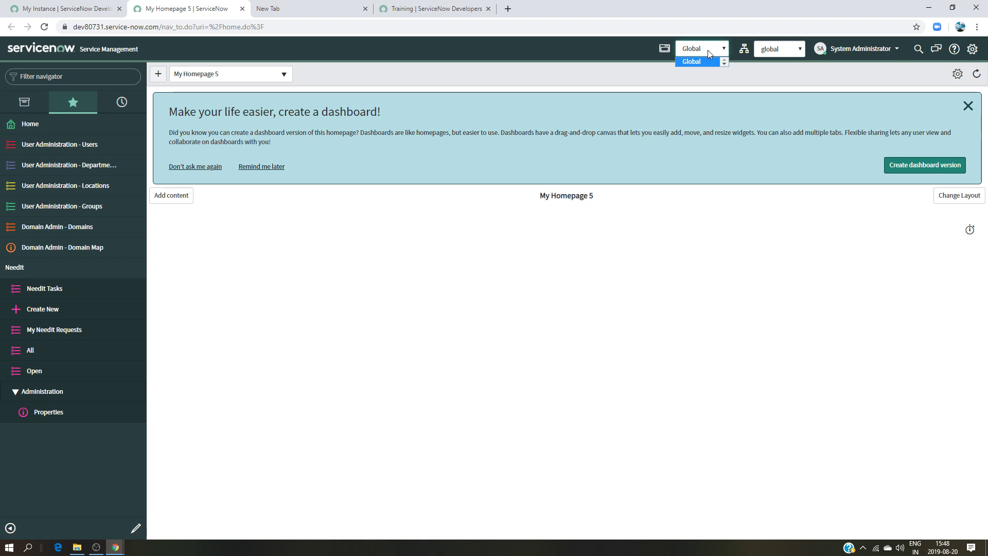
left_click(713, 50)
left_click(719, 49)
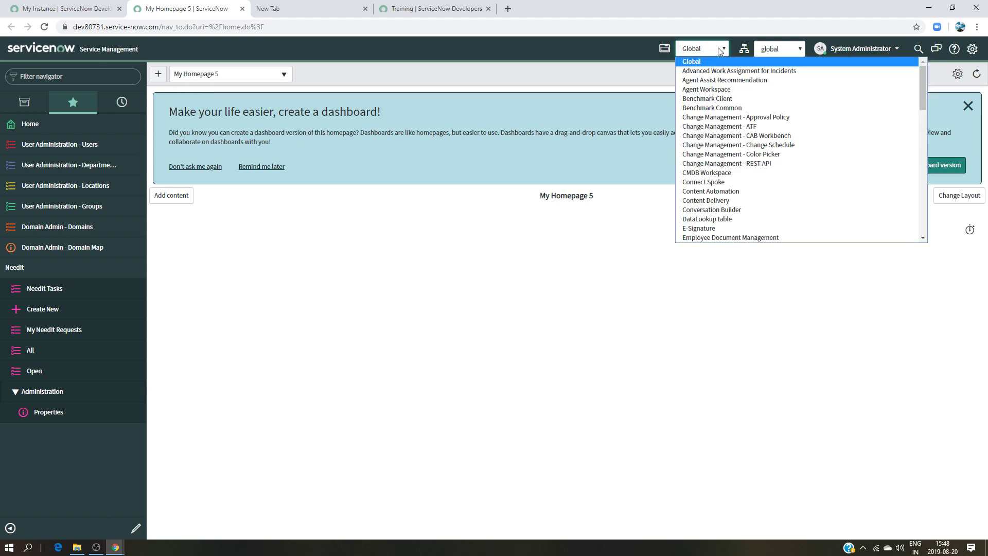
key("n")
scroll(704, 238, "down", 1)
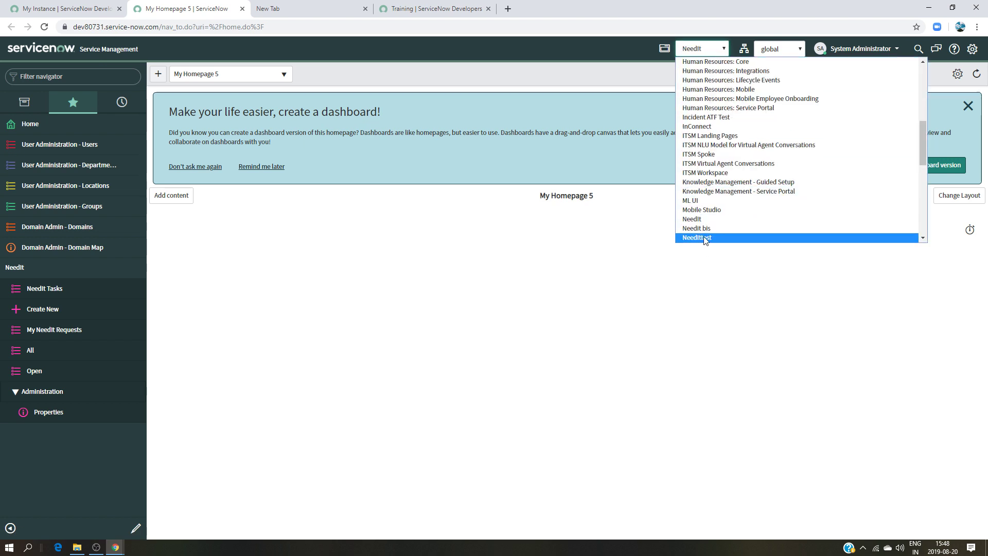
left_click(705, 220)
Switch the session domain to TOP/Oceanic Airlines and dismiss the homepage's dashboard suggestion.
left_click(799, 50)
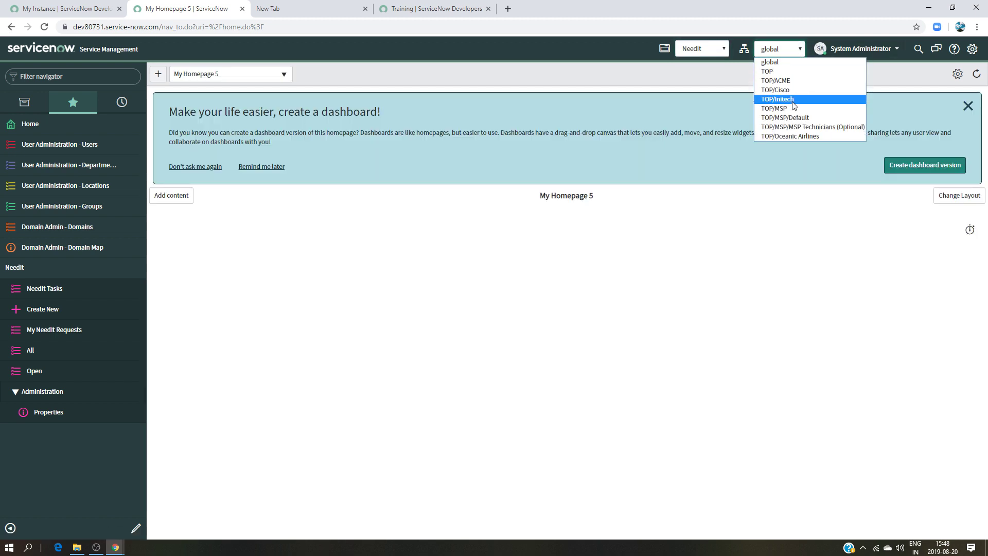
left_click(793, 137)
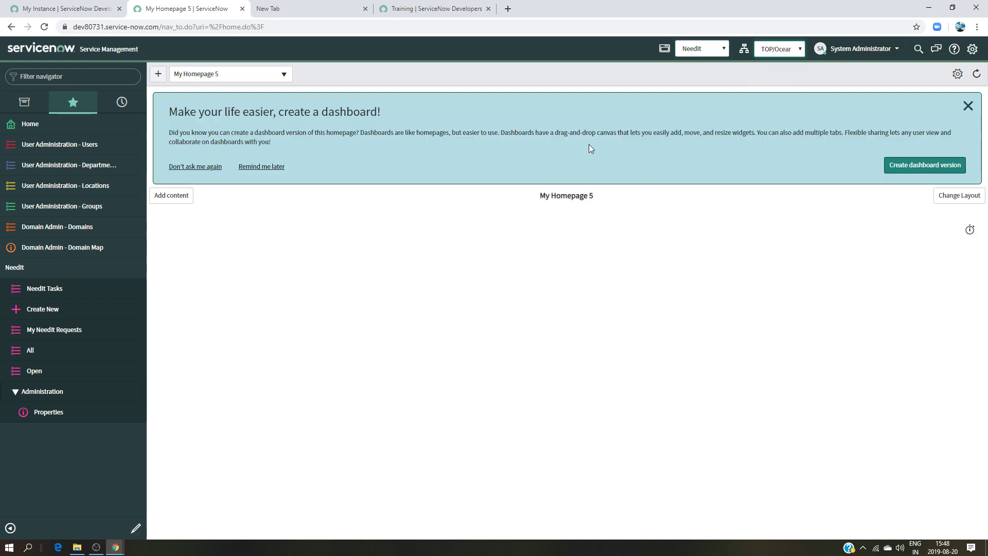
left_click(968, 105)
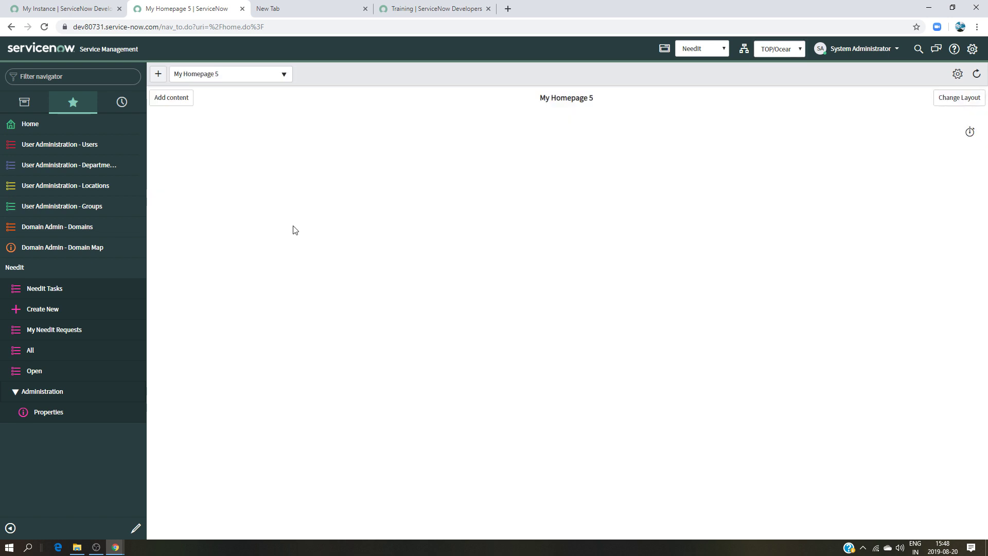
Open NeedIt record NI005015, set its request type to Human Resources, and check the What needed choices.
left_click(40, 352)
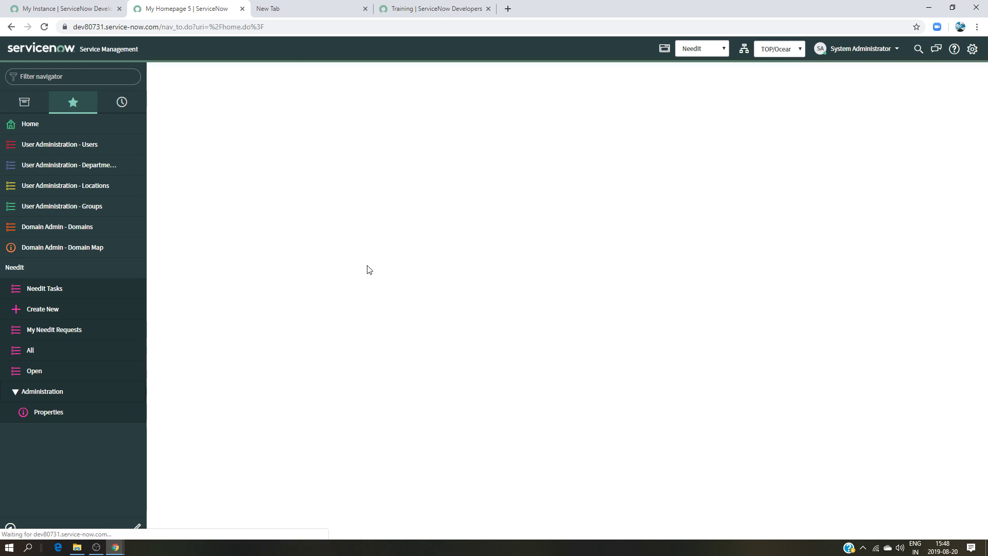
left_click(221, 154)
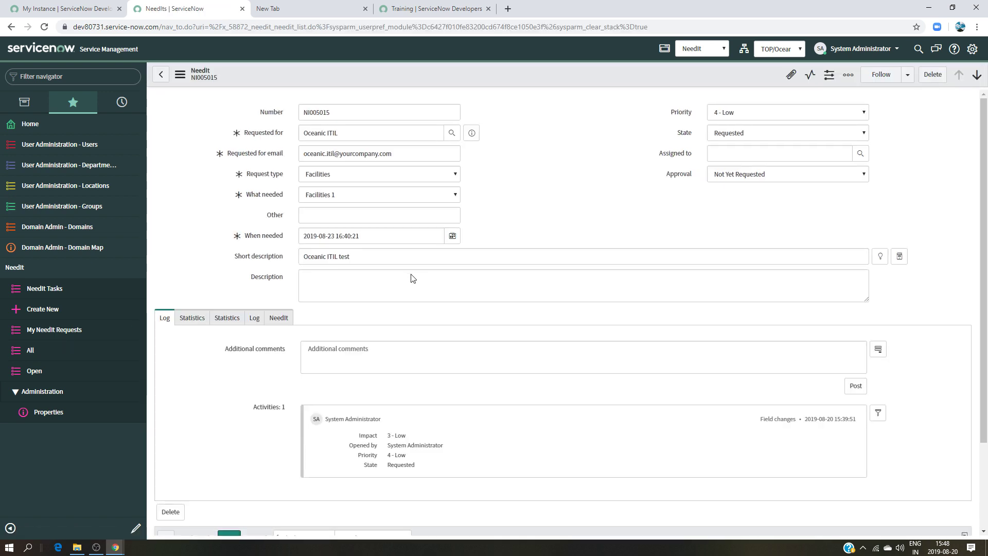
left_click(397, 175)
left_click(366, 187)
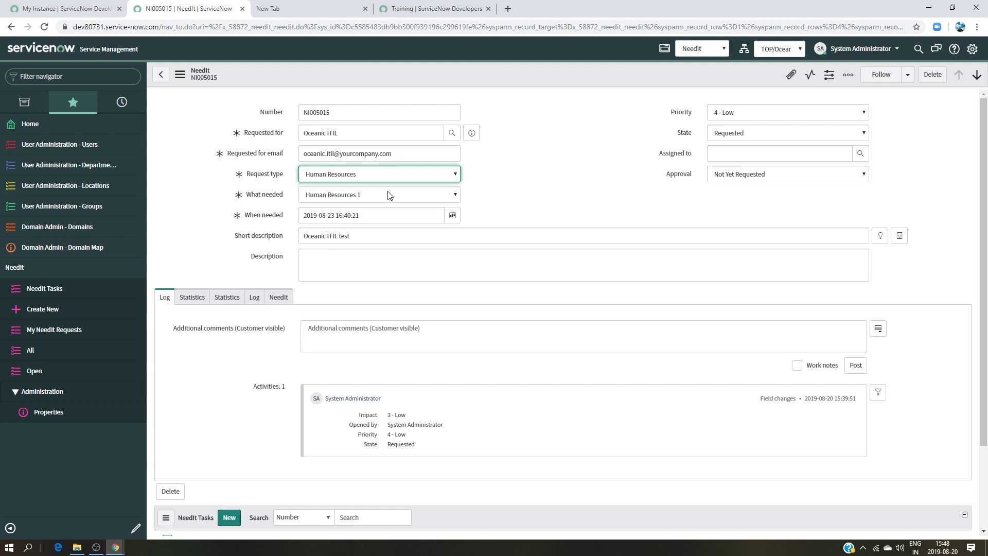
left_click(394, 195)
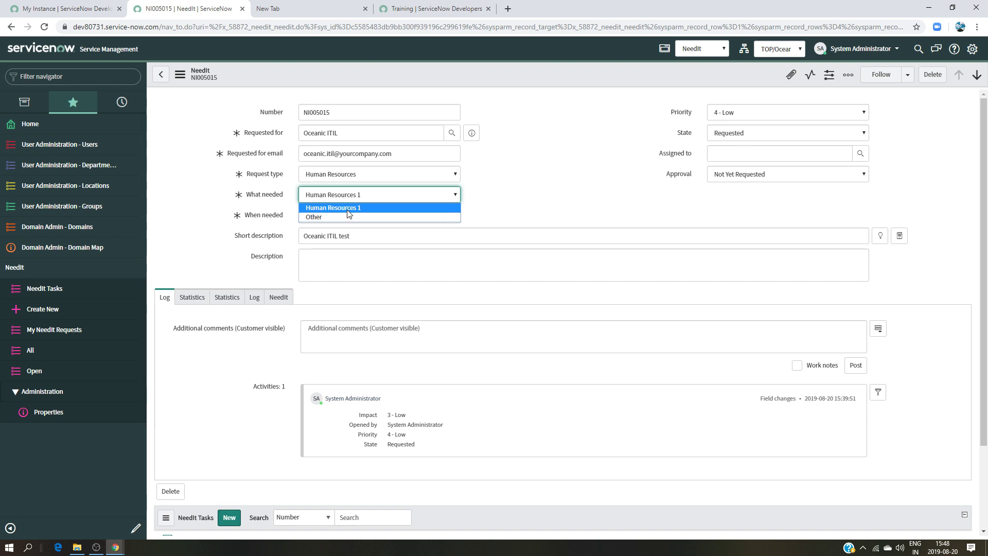
Set the record's request type to Legal and then to Facilities, checking the What needed choices for each.
left_click(417, 177)
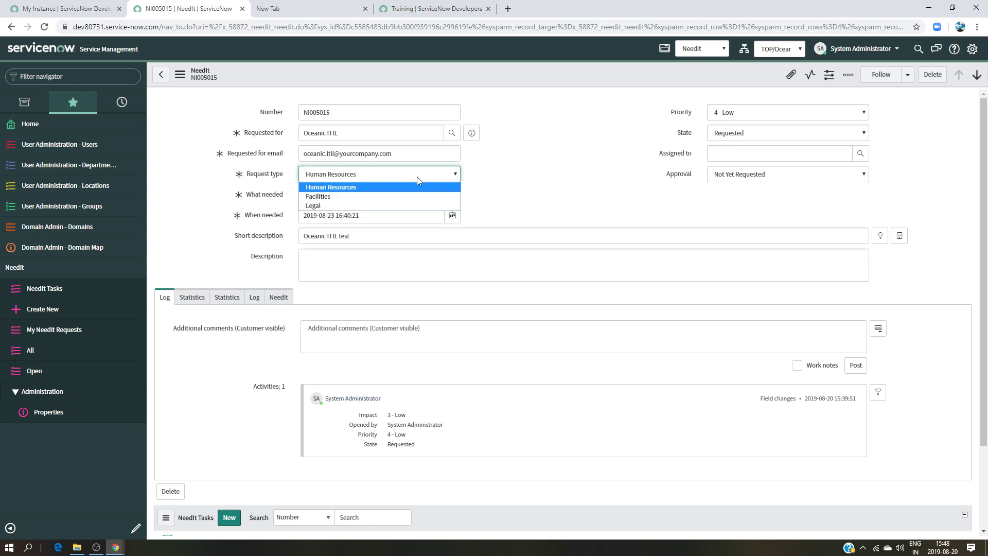
left_click(350, 207)
left_click(382, 194)
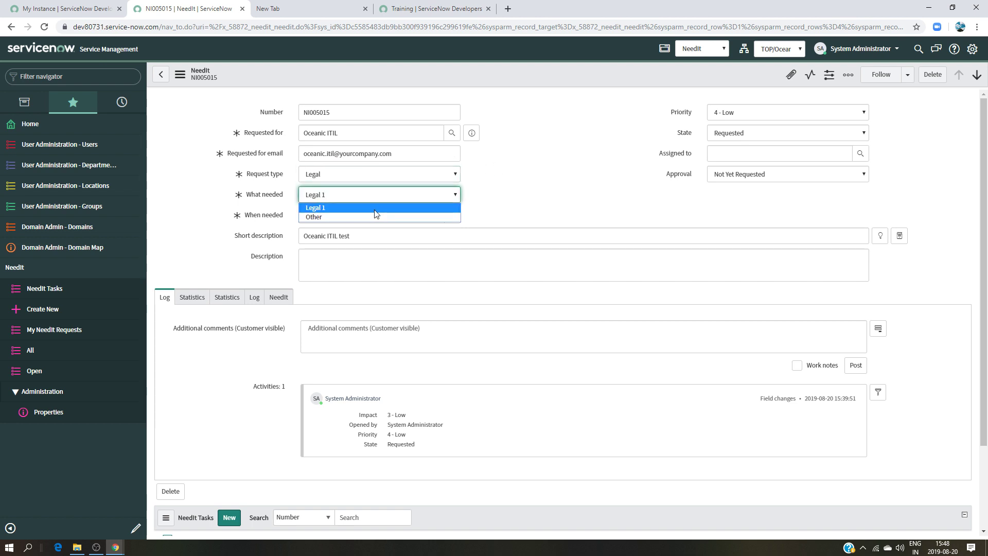
left_click(374, 175)
left_click(372, 197)
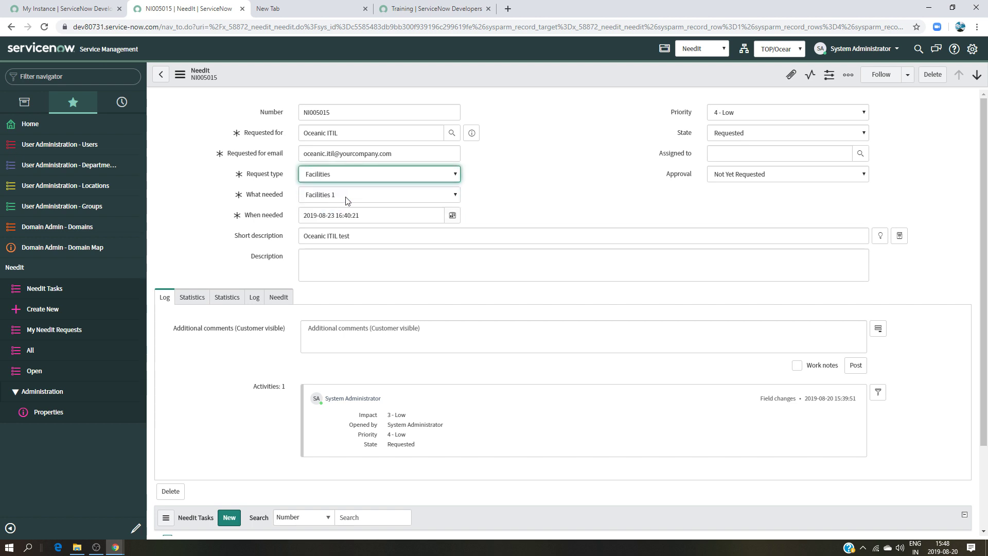
left_click(371, 196)
left_click(585, 170)
left_click(582, 172)
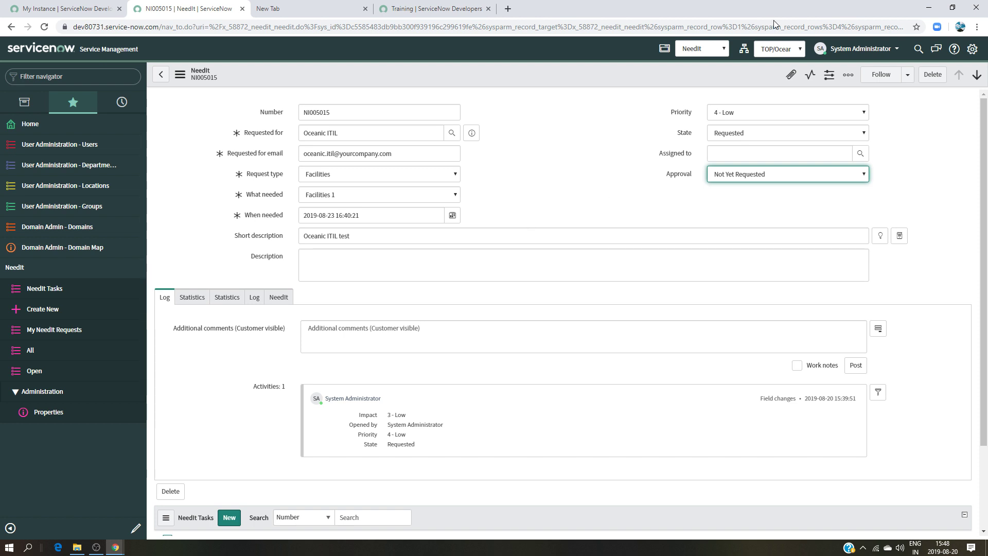
Start a new NeedIt record, check the What needed choices for Human Resources and Facilities, and discard the record.
left_click(42, 310)
left_click(364, 175)
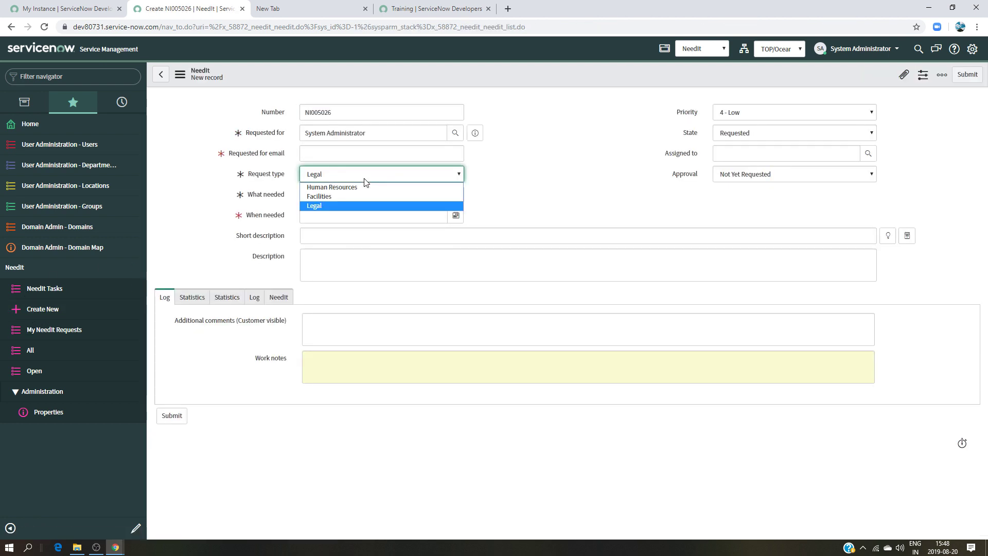
left_click(359, 188)
left_click(360, 193)
left_click(369, 177)
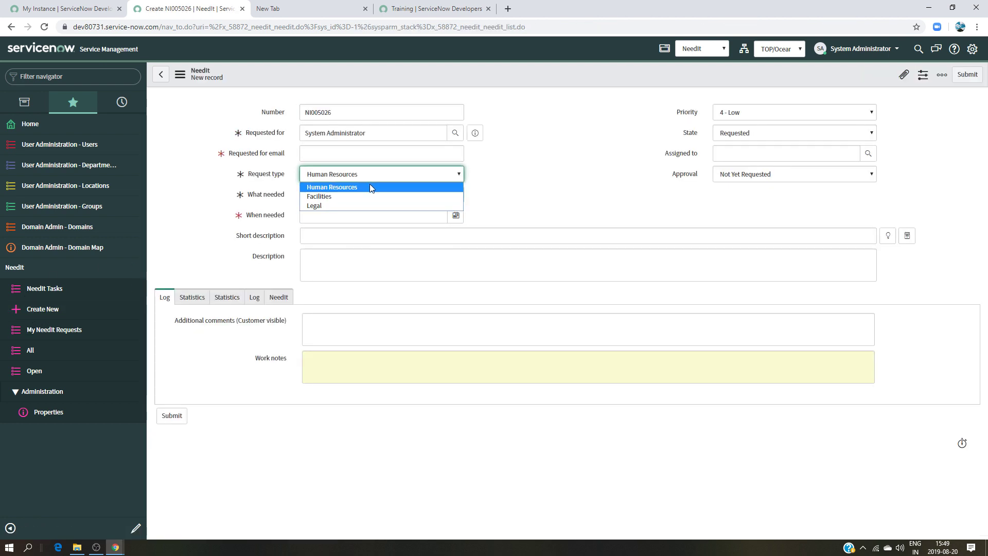
left_click(359, 199)
left_click(365, 193)
left_click(365, 173)
left_click(557, 172)
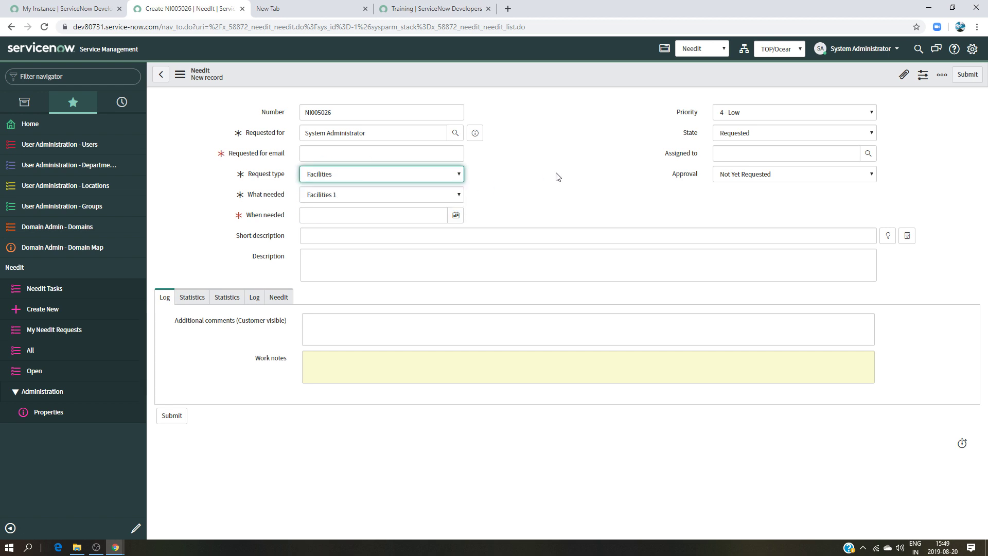
left_click(160, 74)
left_click(532, 137)
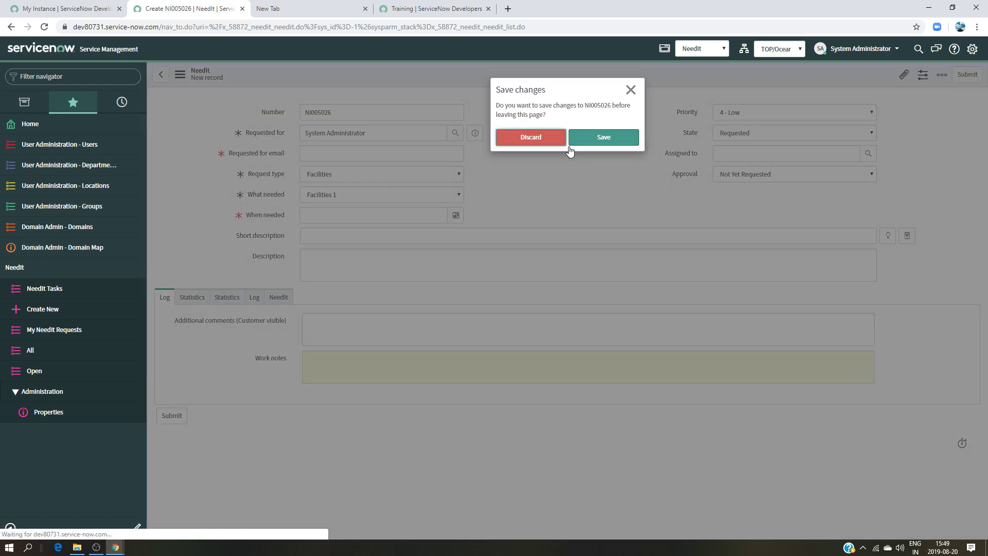
Switch the session domain to TOP/Initech and open NeedIt record NI005019.
left_click(780, 48)
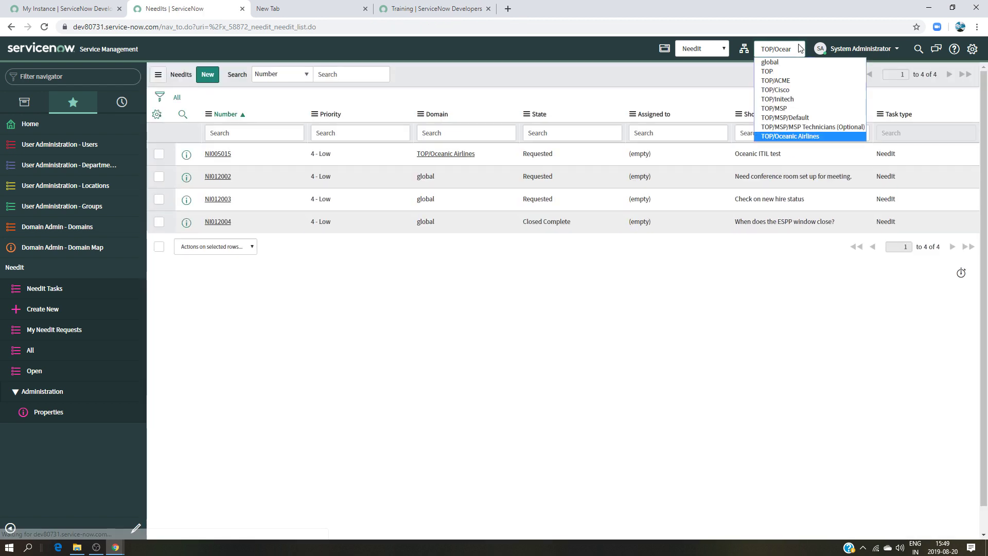
left_click(790, 103)
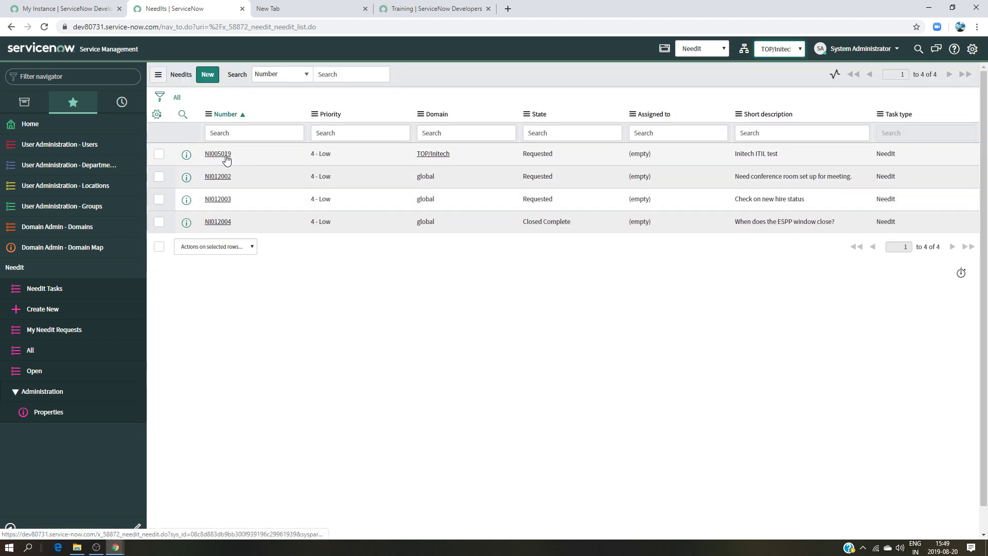
left_click(227, 157)
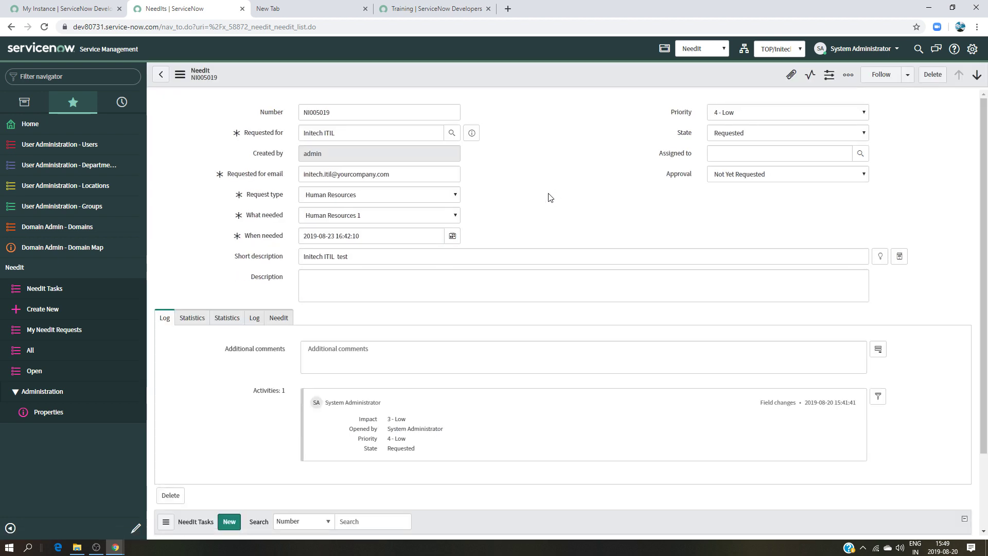
Set the Initech record's request type to Facilities and examine its What needed choices.
left_click(410, 199)
left_click(375, 216)
left_click(384, 218)
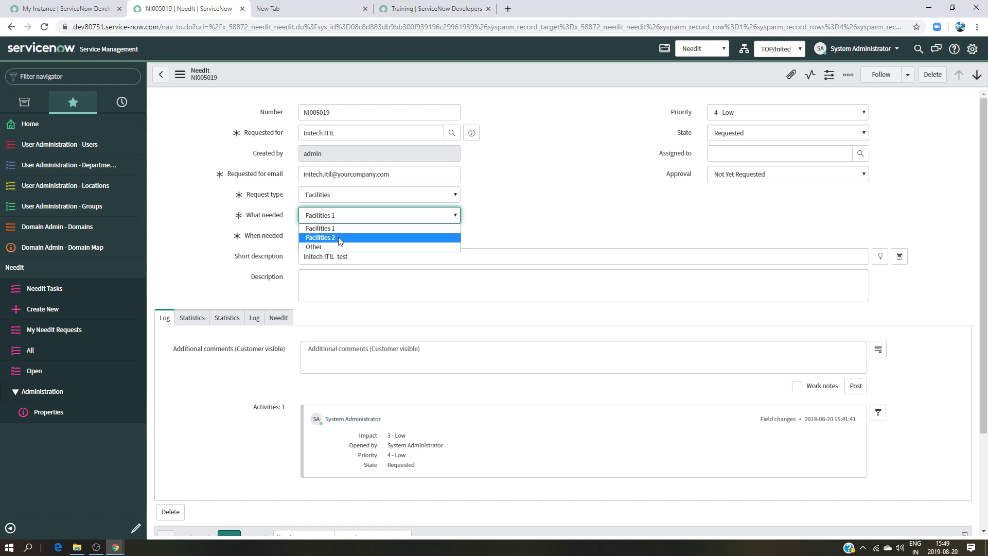
left_click(520, 182)
left_click(399, 213)
left_click(561, 203)
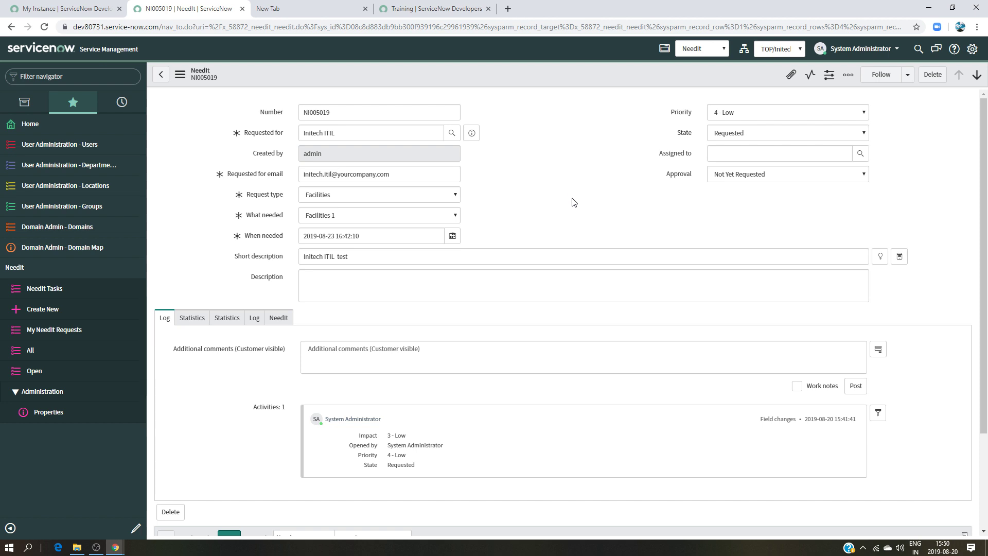
Return to the Domain Separation training page and look through the list of remaining exercises.
left_click(425, 6)
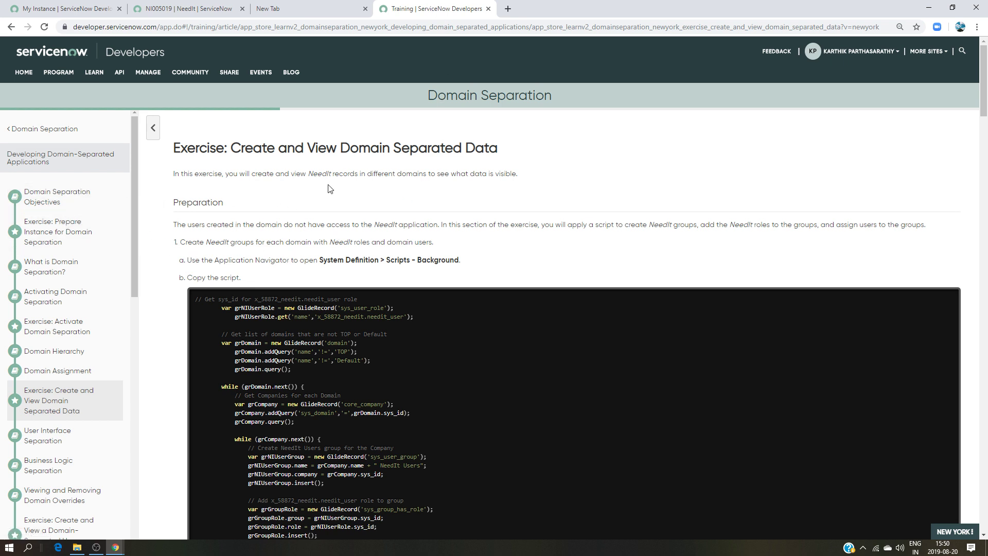
scroll(288, 227, "down", 2)
scroll(303, 216, "up", 2)
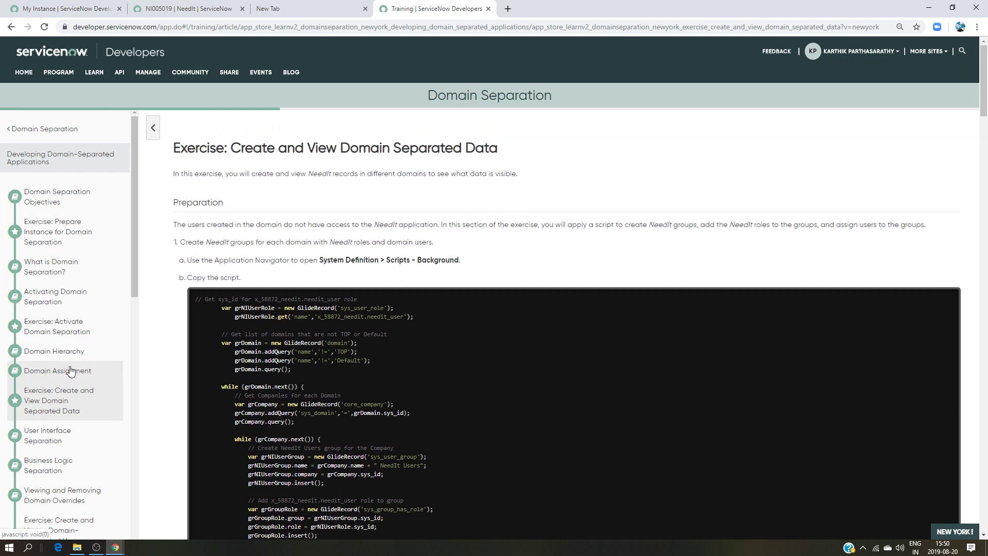
scroll(64, 368, "down", 2)
scroll(58, 410, "down", 1)
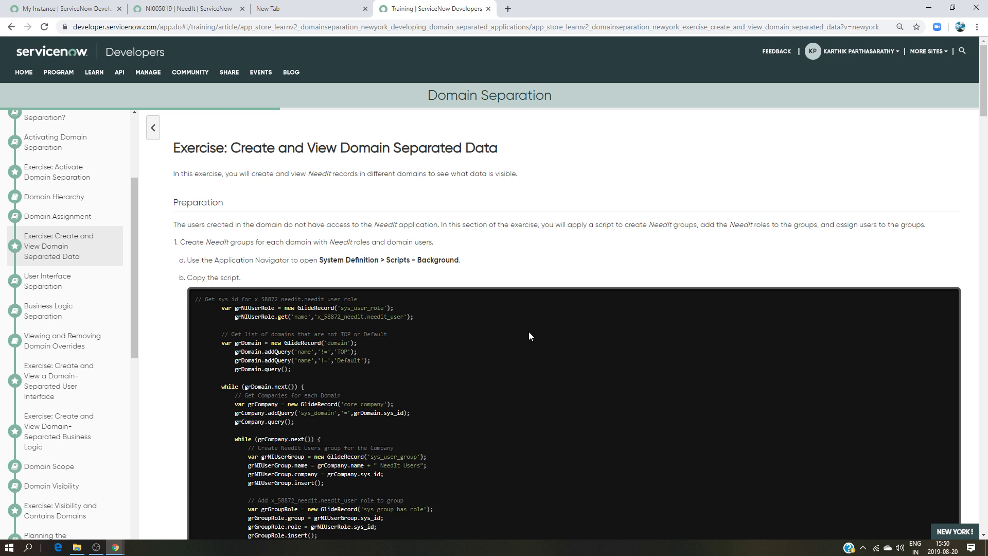
left_click(96, 547)
left_click(867, 295)
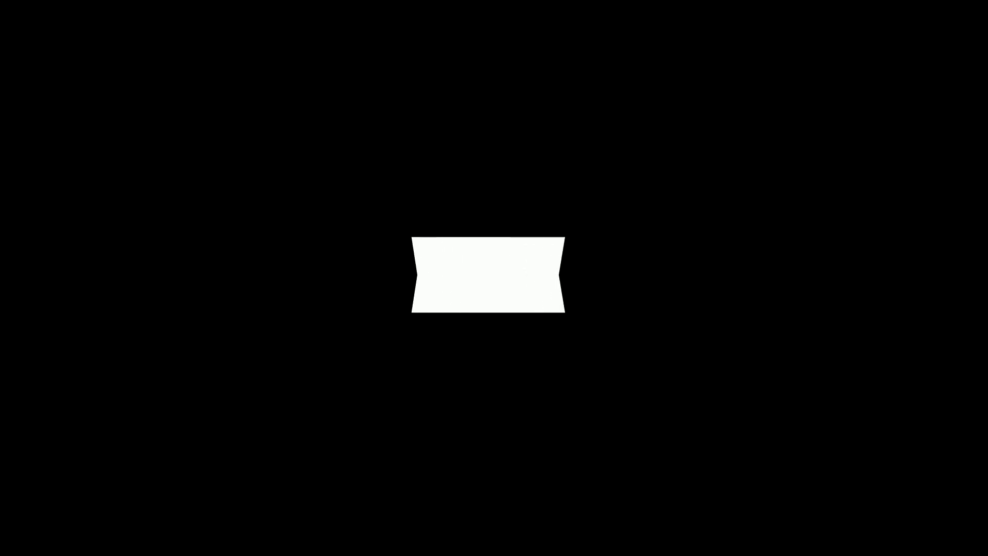